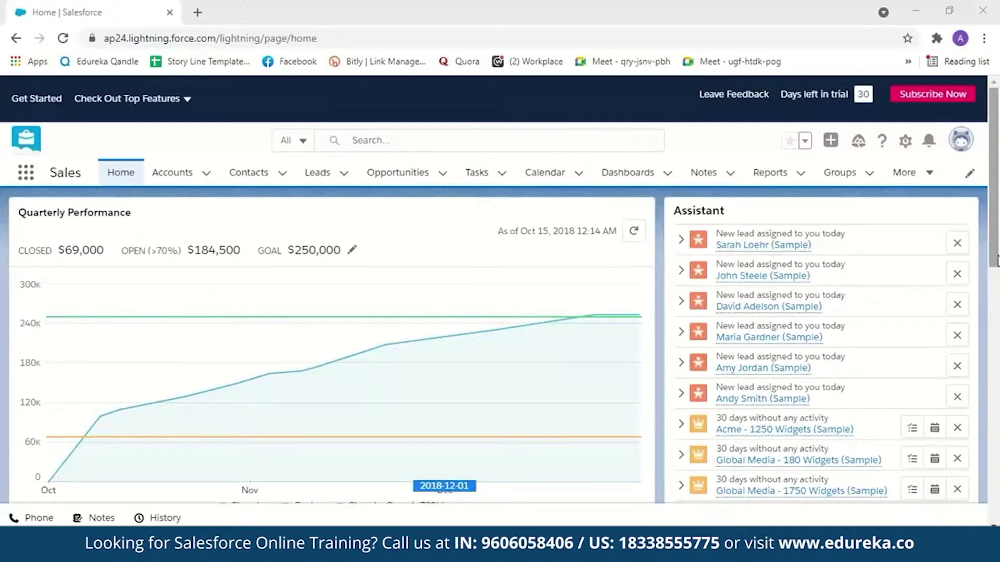
Look over the home page's quarterly performance chart, assistant items, today's tasks and events, recent contacts and accounts
scroll(94, 223, down, 1)
scroll(94, 222, up, 1)
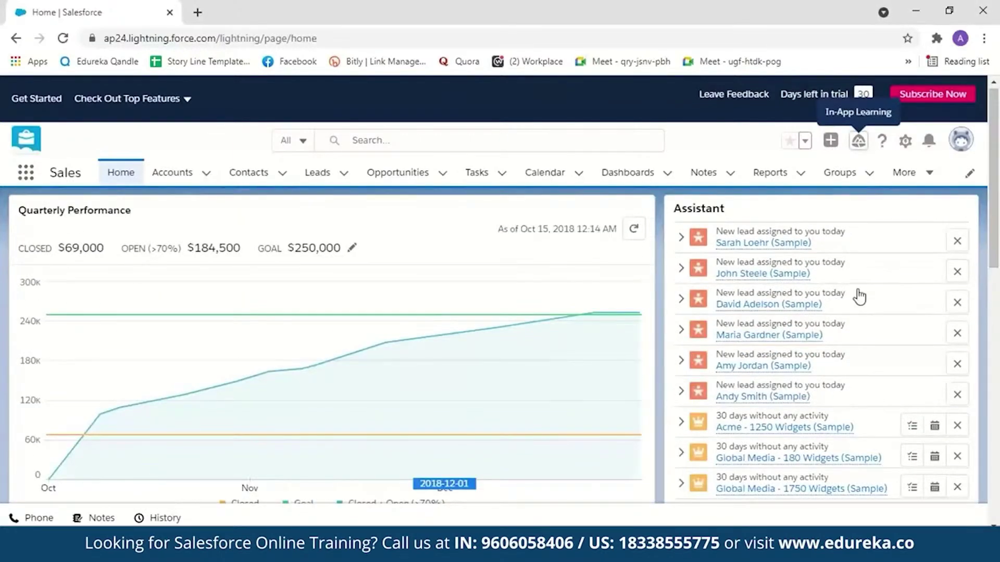
scroll(996, 306, down, 2)
scroll(997, 306, down, 1)
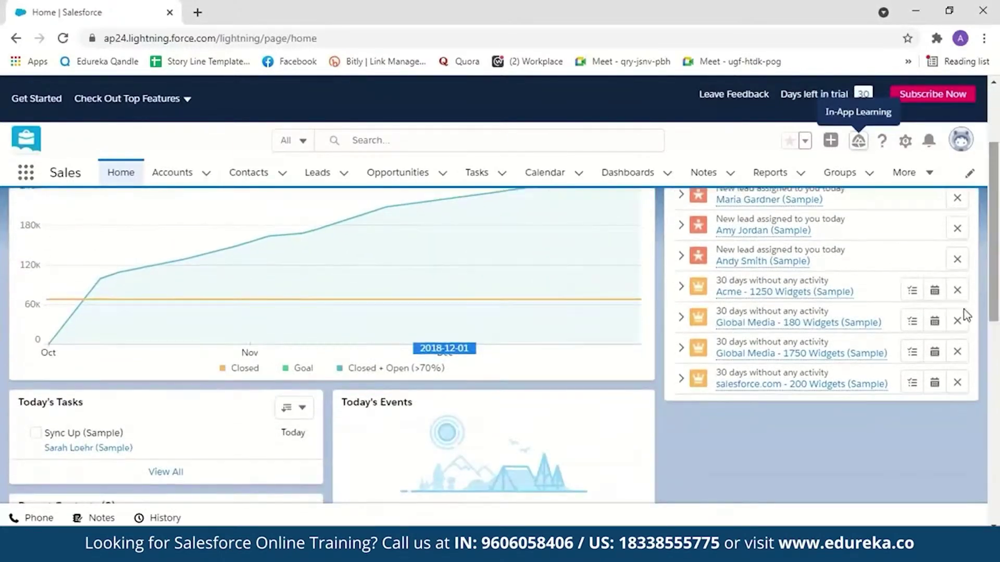
scroll(997, 329, down, 2)
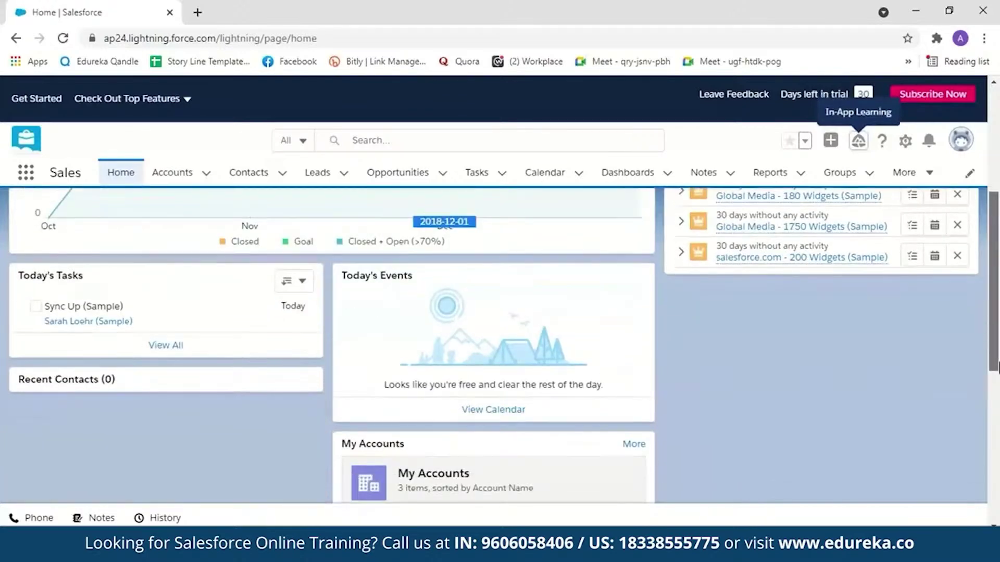
scroll(576, 257, up, 5)
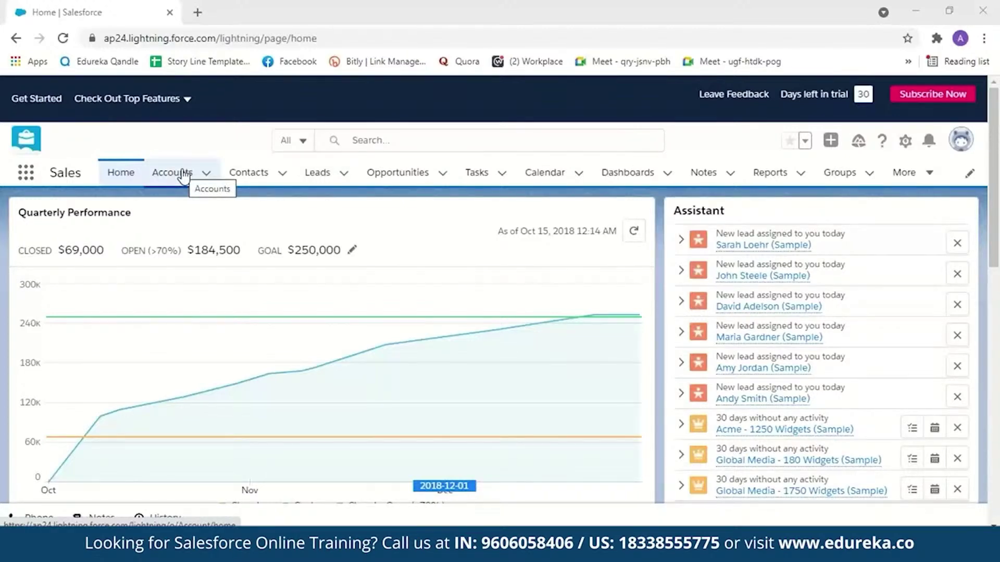
Display the contacts using the All Contacts list view
click(255, 177)
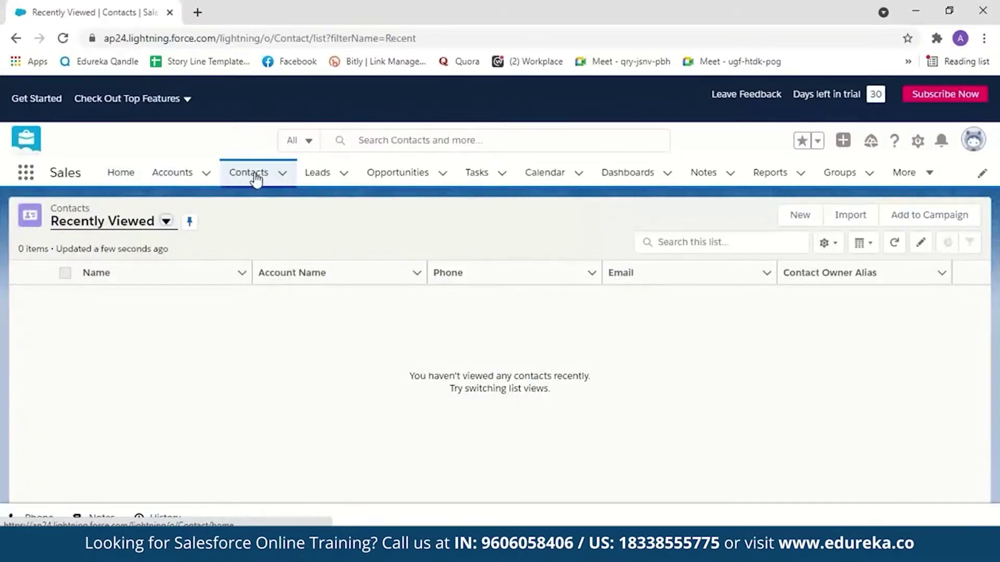
click(166, 222)
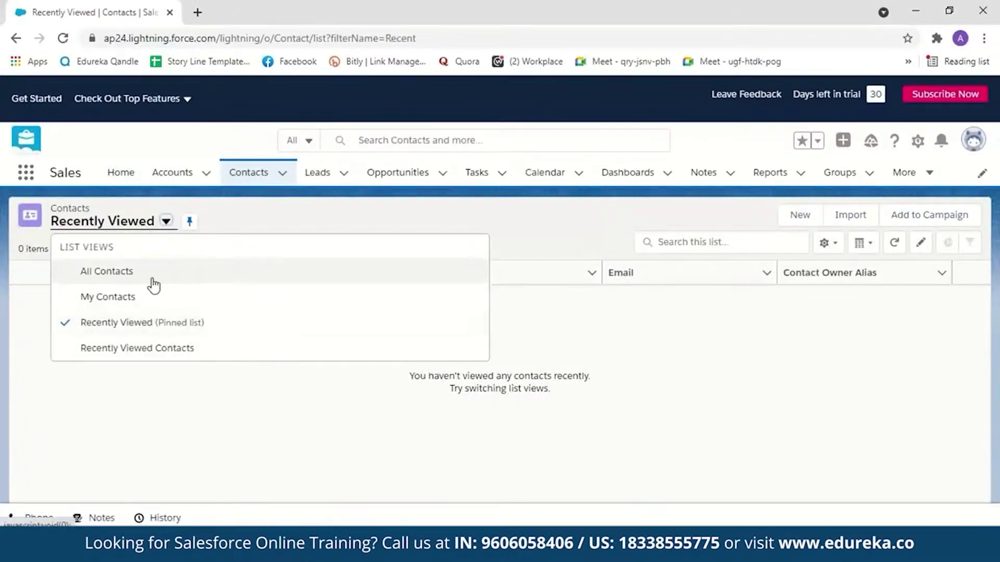
click(128, 281)
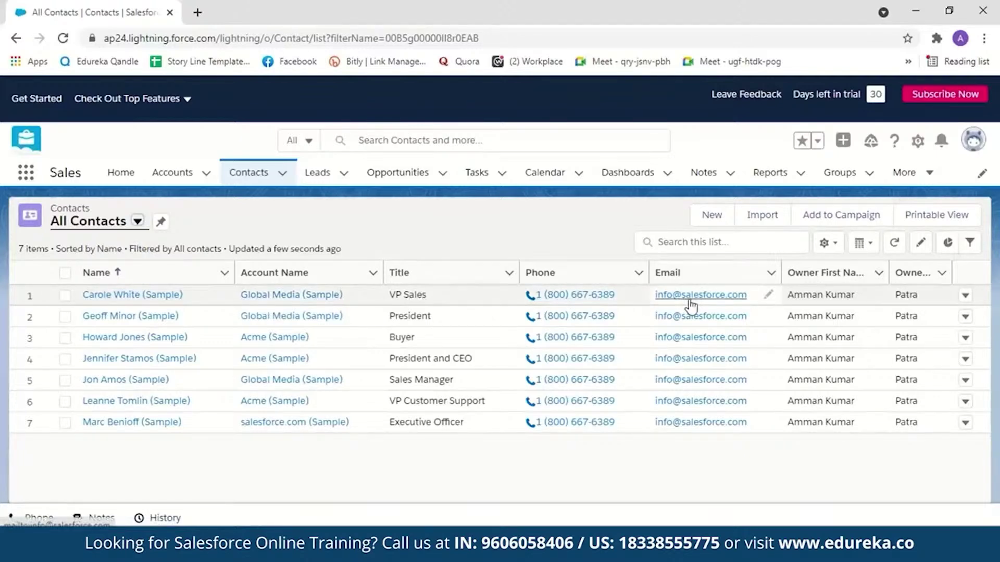
Display the accounts using the My Accounts list view, and view the recently viewed opportunities
click(184, 177)
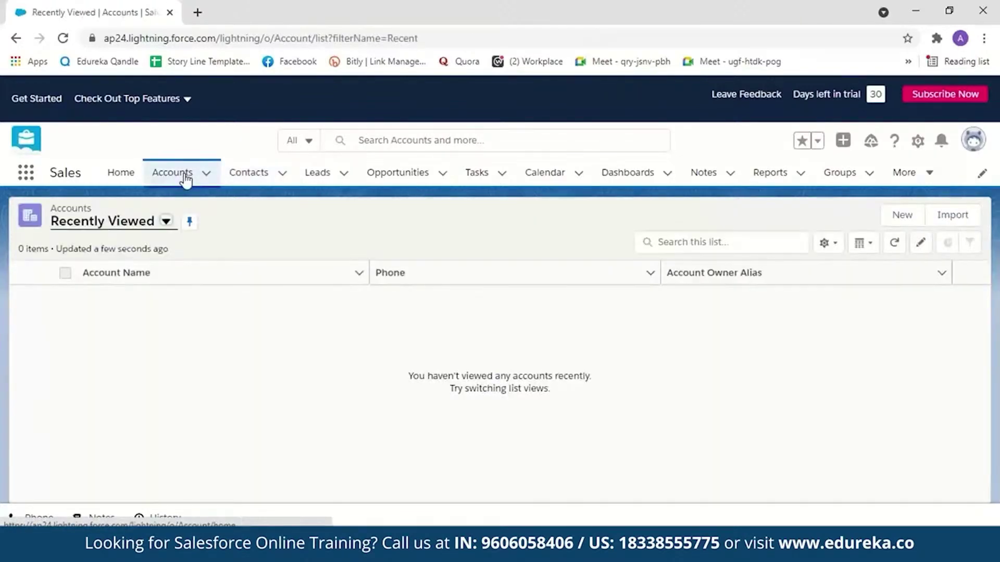
click(166, 223)
click(153, 306)
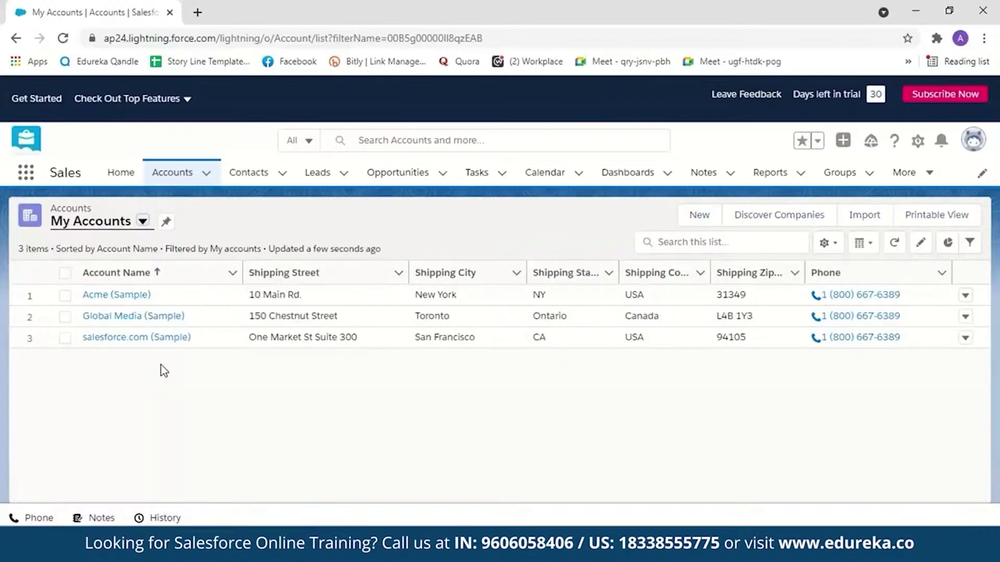
click(402, 176)
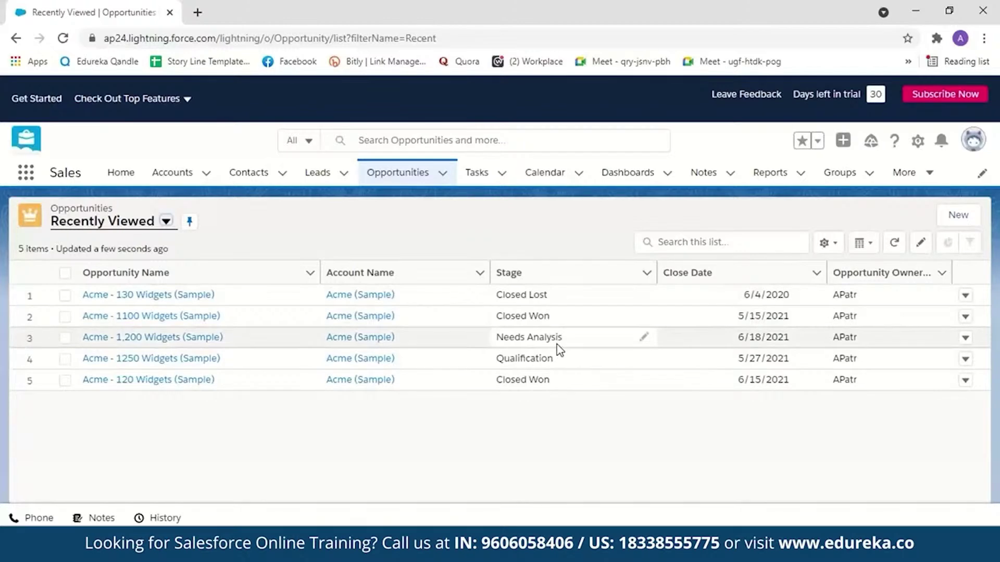
Display the Open Tasks list view and look through the tasks by due date
click(476, 173)
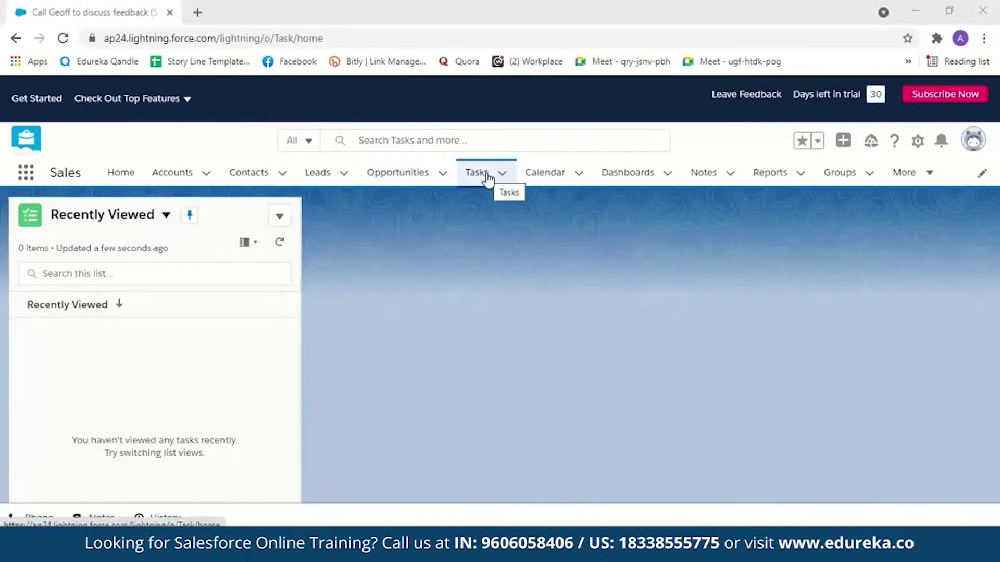
click(166, 215)
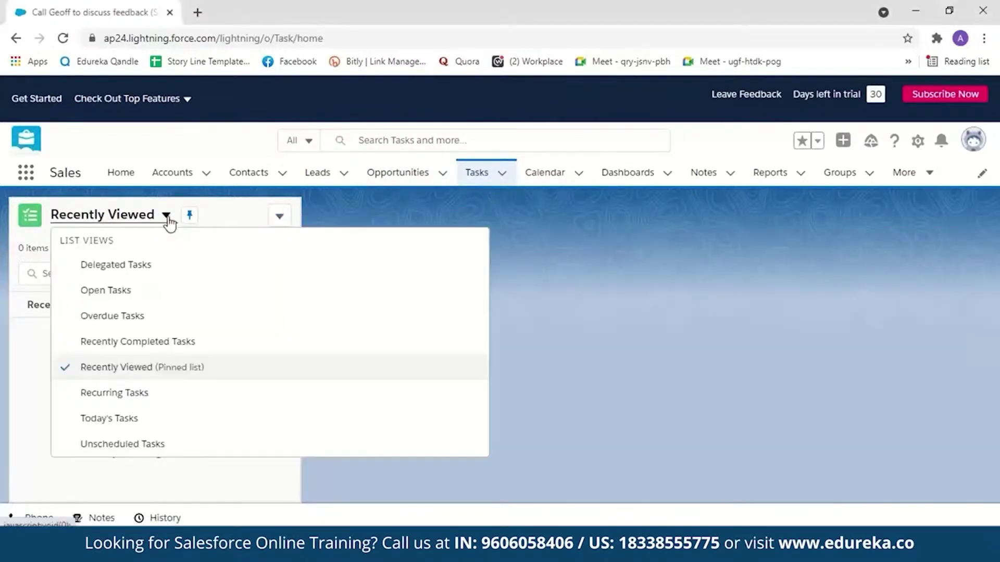
click(129, 302)
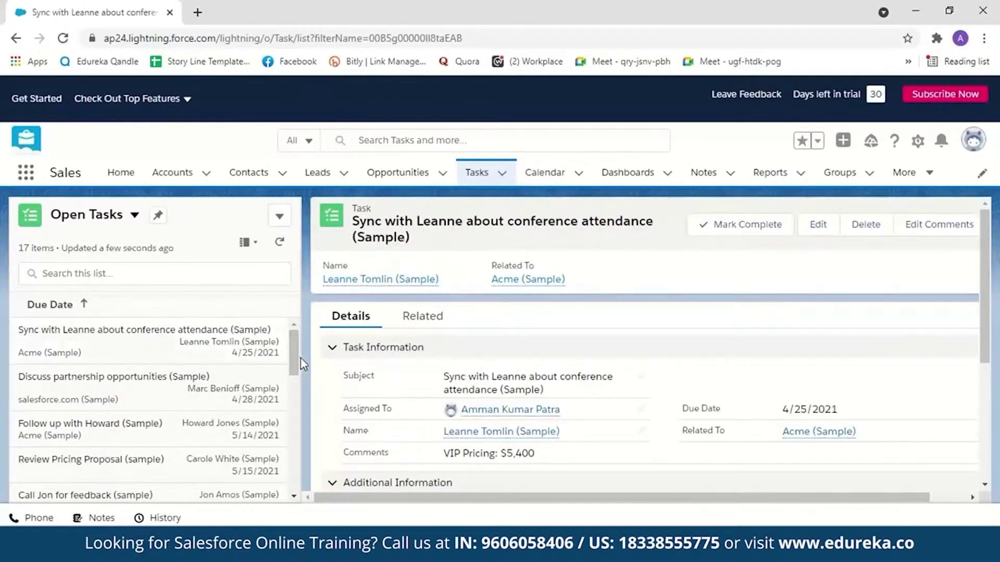
scroll(298, 357, down, 1)
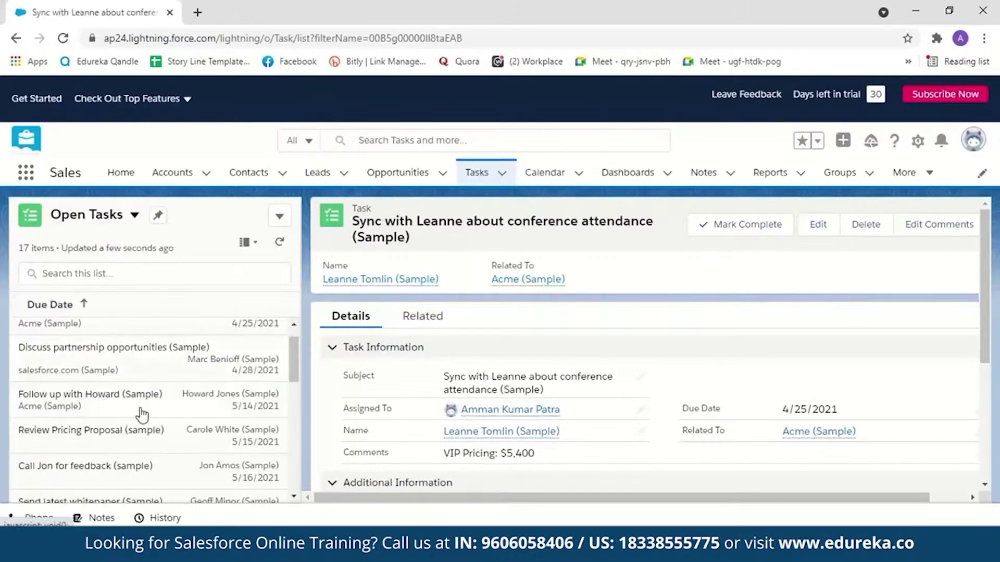
View the calendar's current week and the Notes page
click(553, 177)
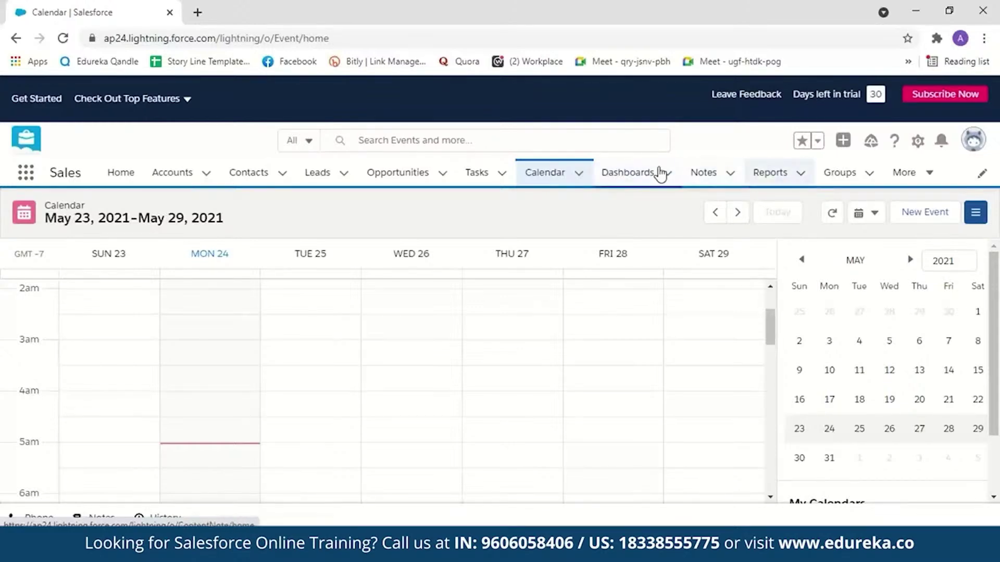
click(717, 179)
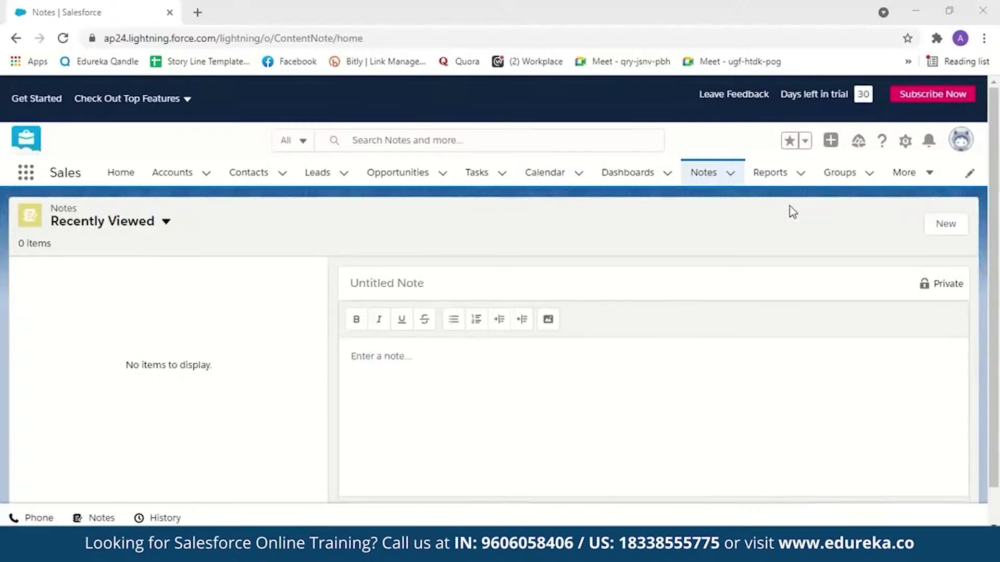
Display the leads using the My Leads list view
click(323, 183)
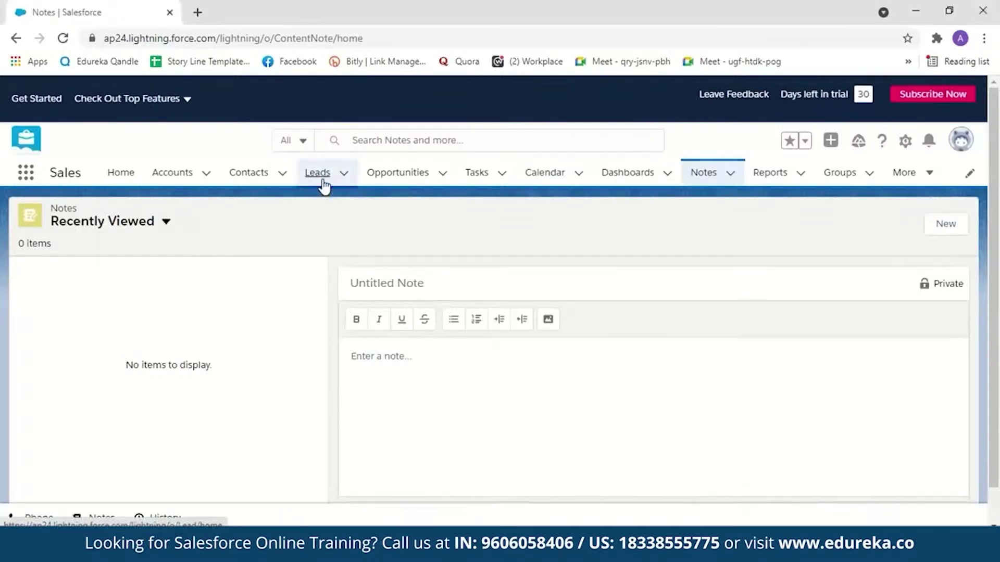
click(165, 222)
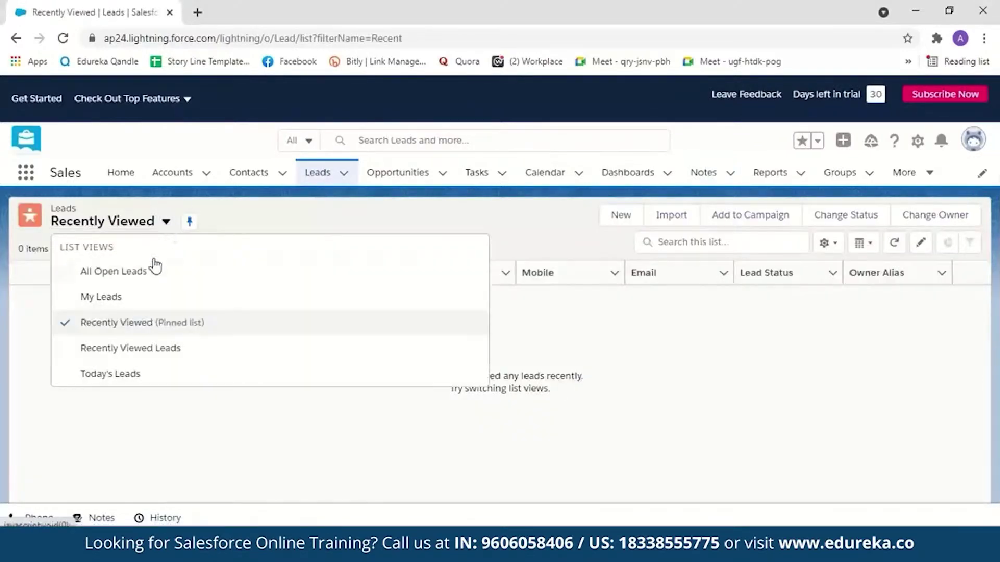
click(140, 295)
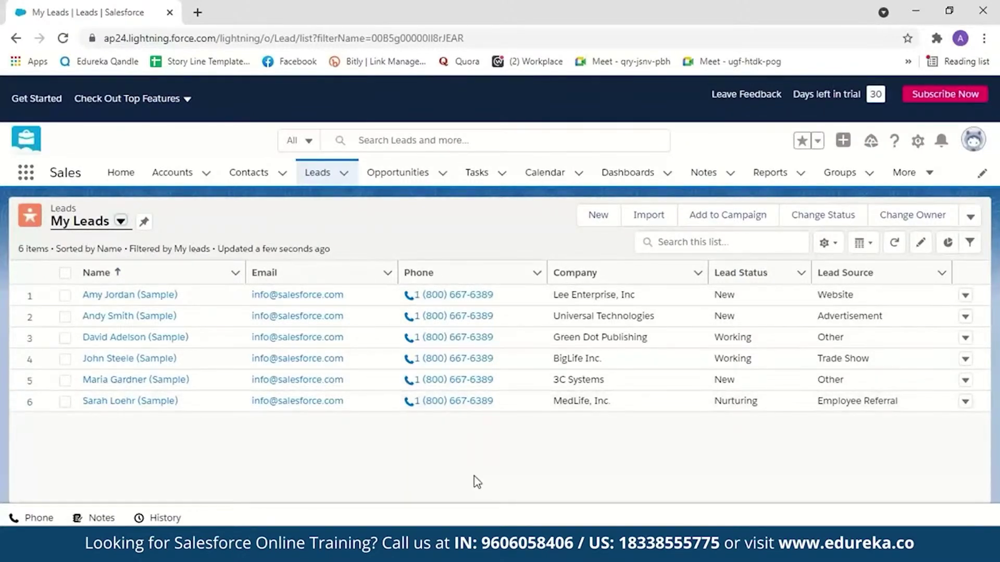
Start a data import for the standard Leads object that adds new records, dismissing the admin notice
click(646, 216)
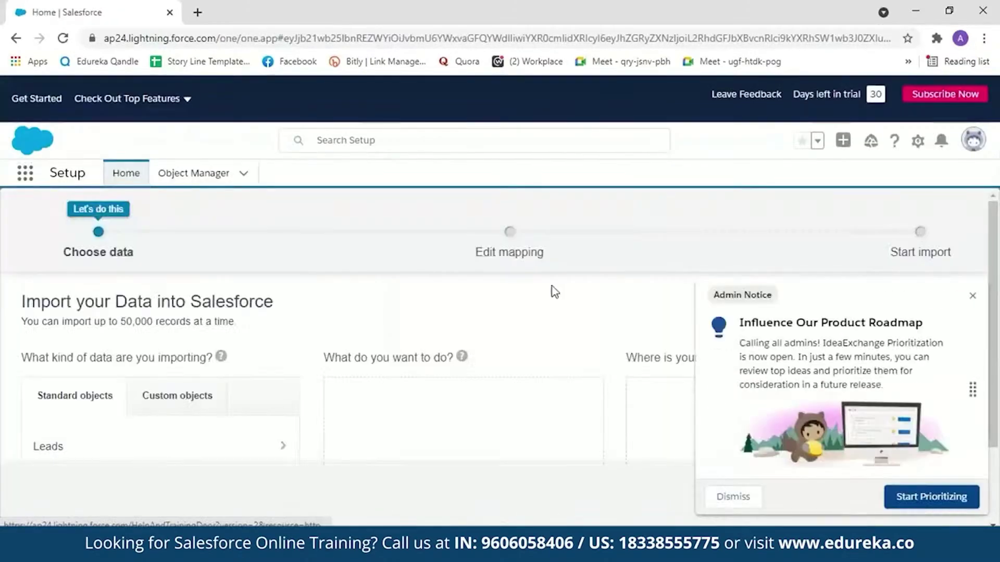
click(969, 299)
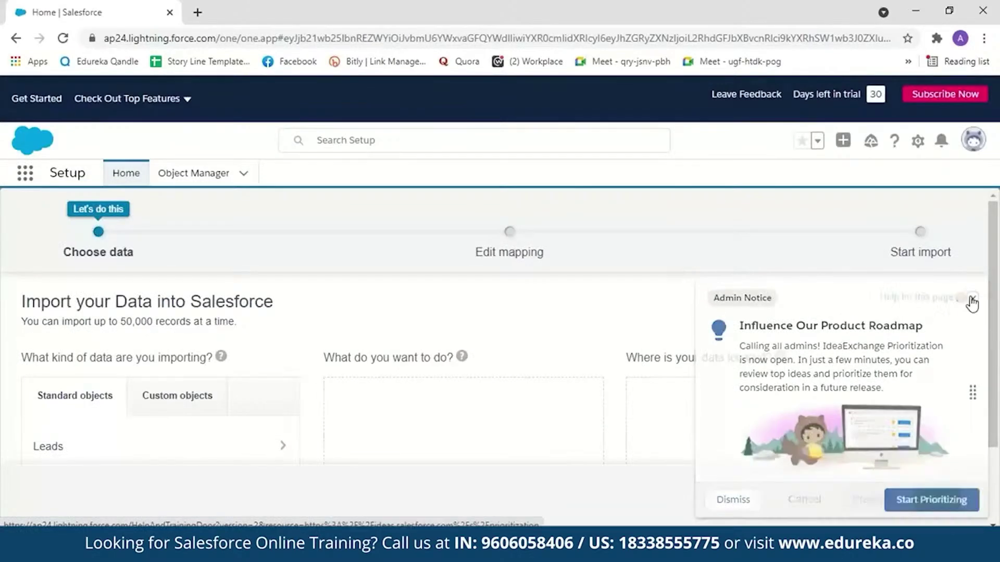
click(207, 447)
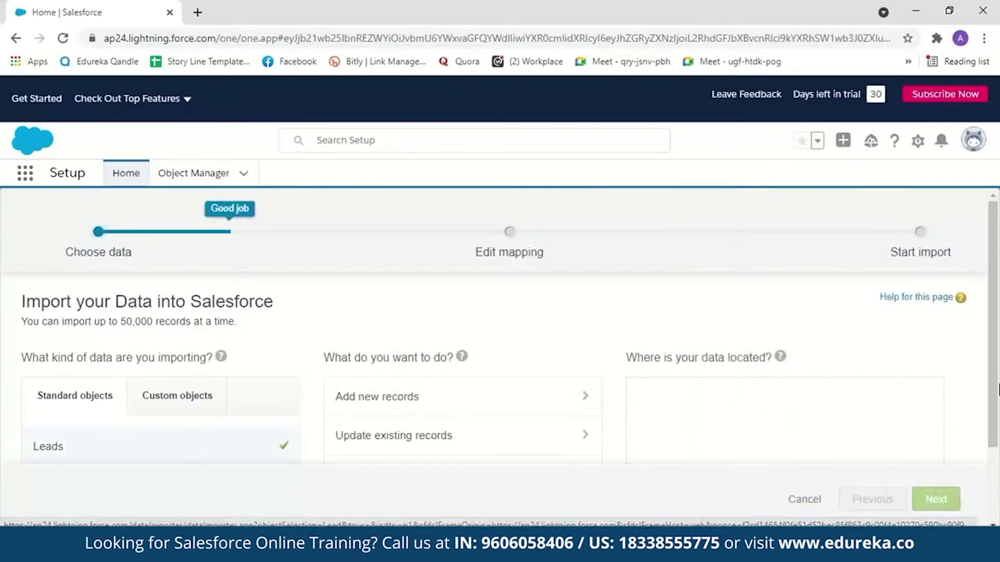
scroll(461, 411, down, 1)
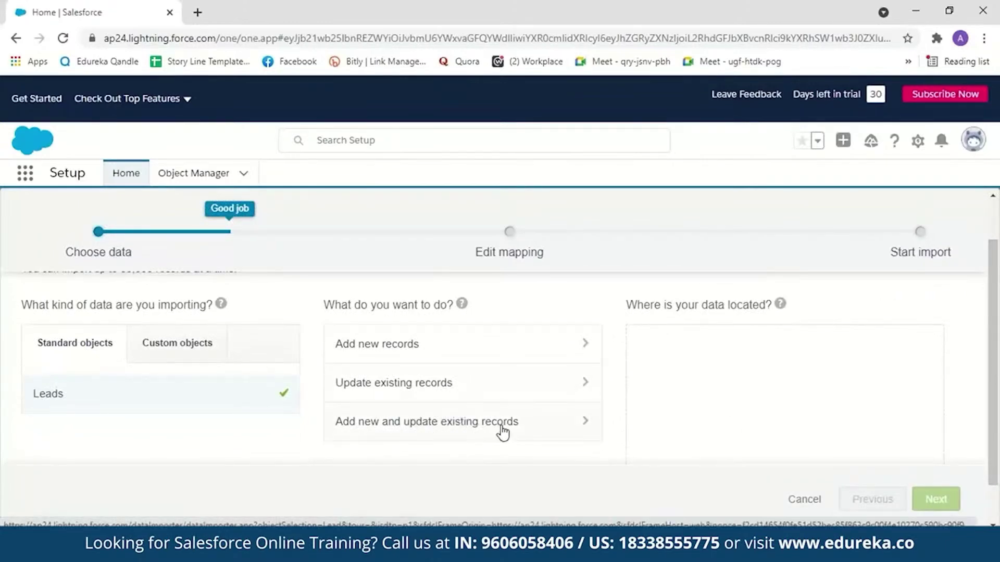
click(370, 353)
Supply Sample data.csv from the archive folder as the import source and continue to the field mapping
click(368, 547)
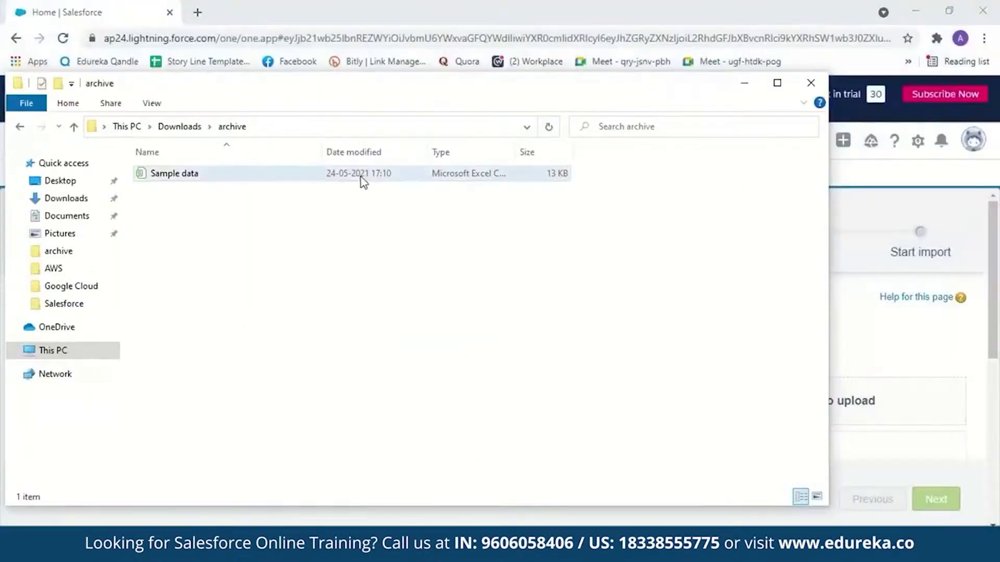
drag(361, 176, 828, 416)
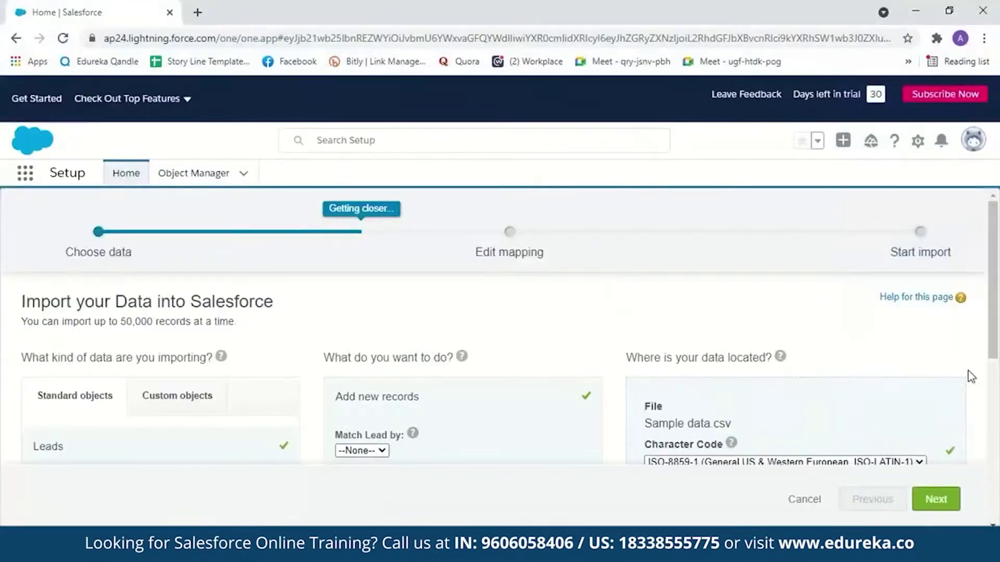
click(933, 498)
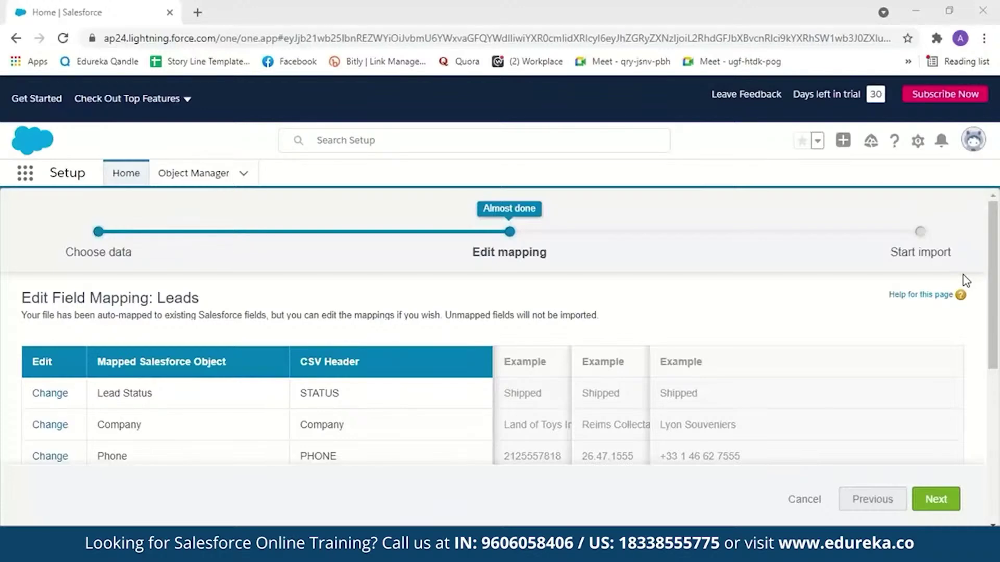
Review and accept the automatic lead field mapping, and start the import
scroll(917, 373, down, 5)
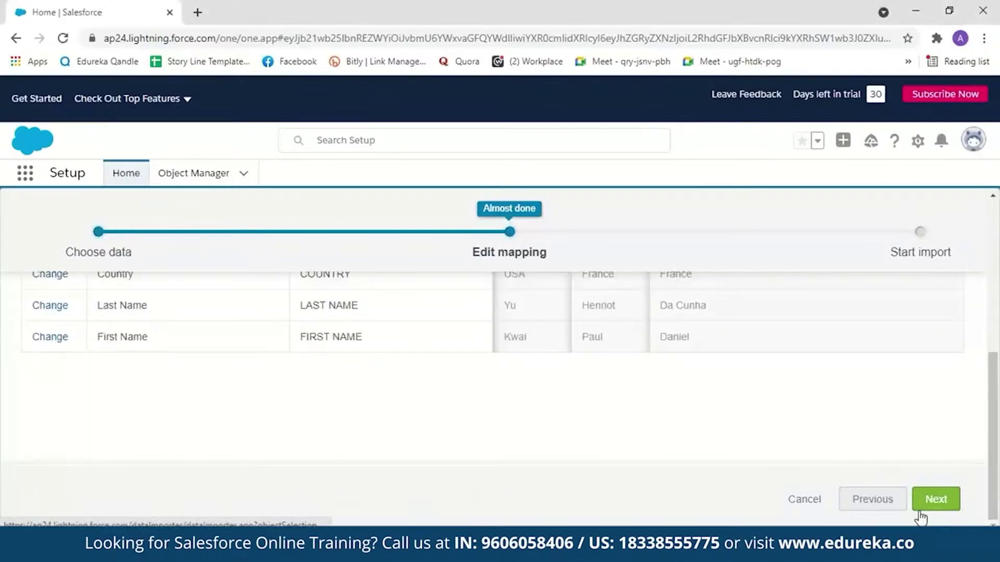
click(936, 498)
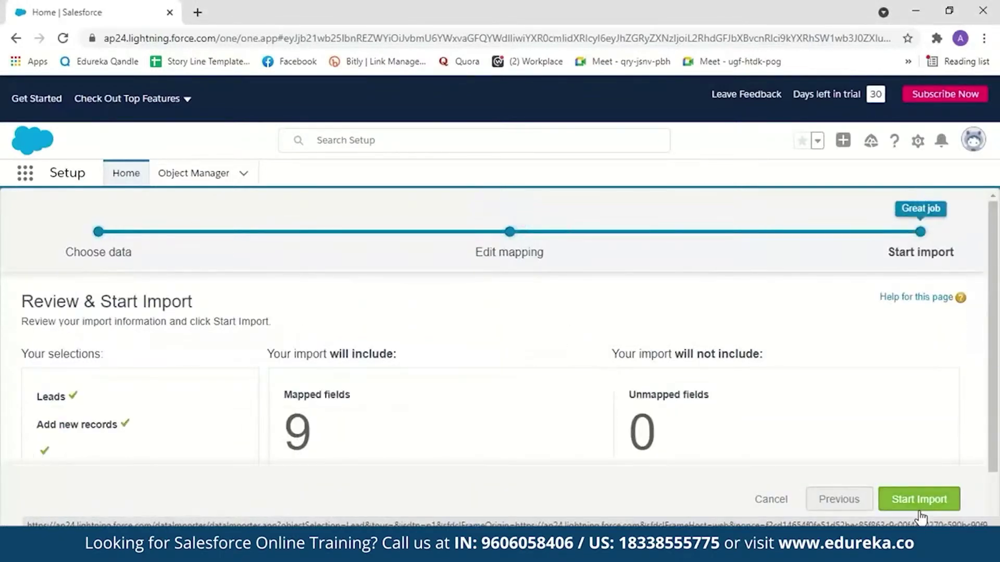
click(911, 499)
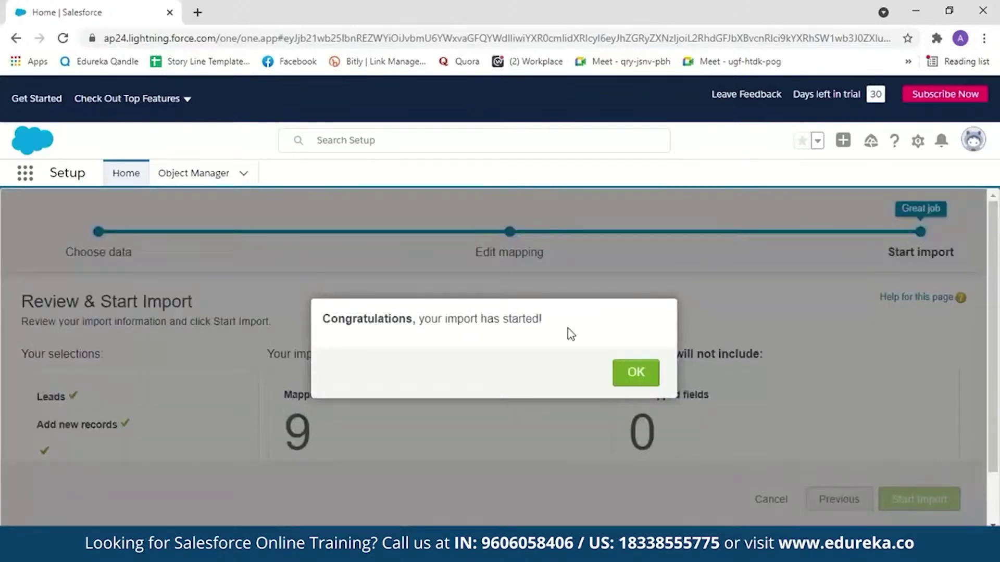
click(635, 372)
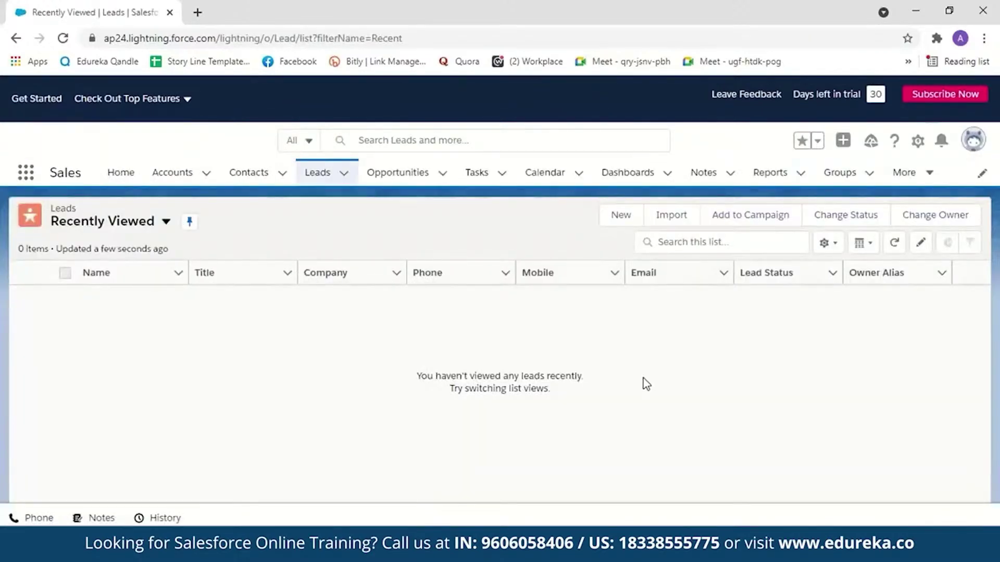
Display the All Open Leads list view and look through the imported leads to the end
click(166, 221)
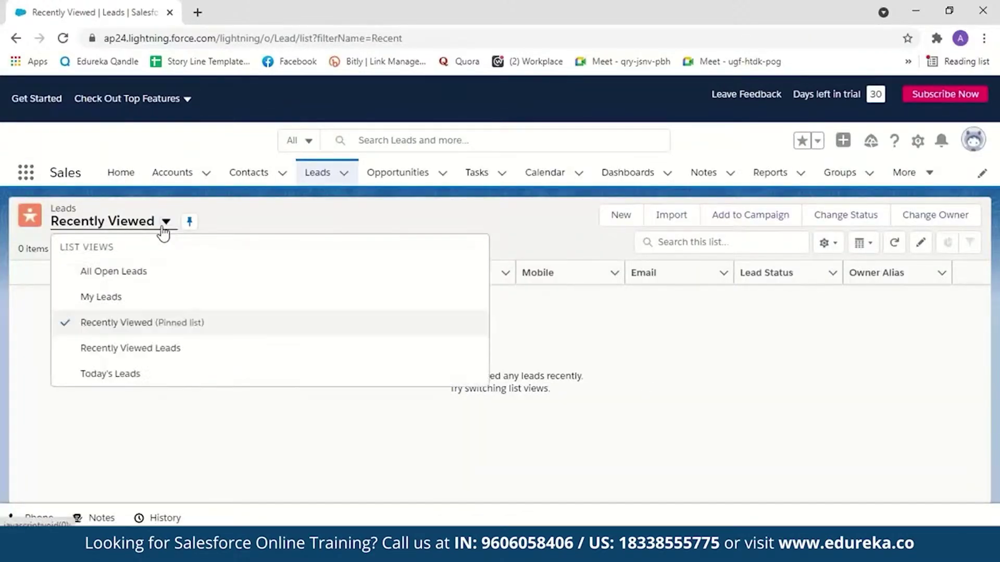
click(138, 282)
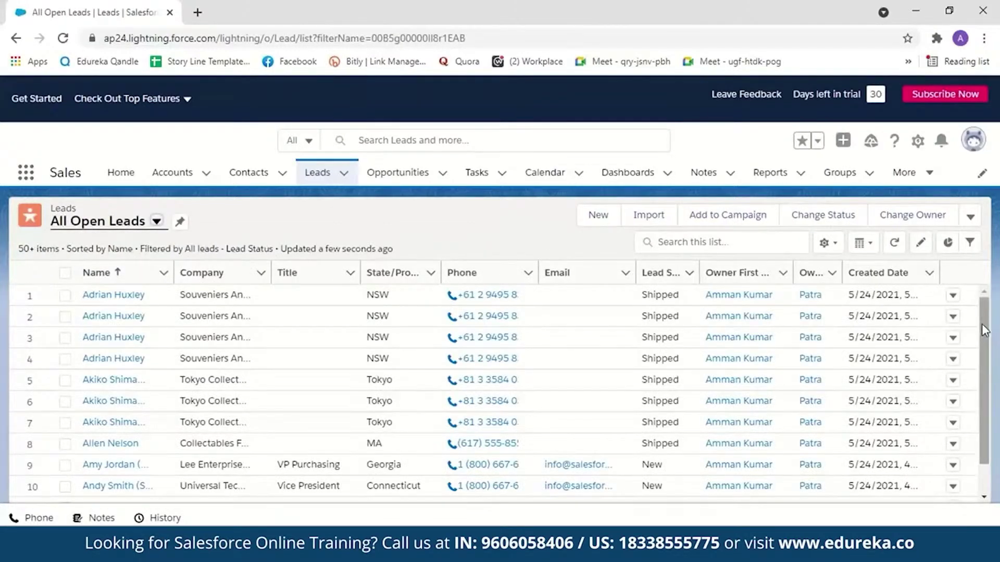
drag(990, 336, 993, 481)
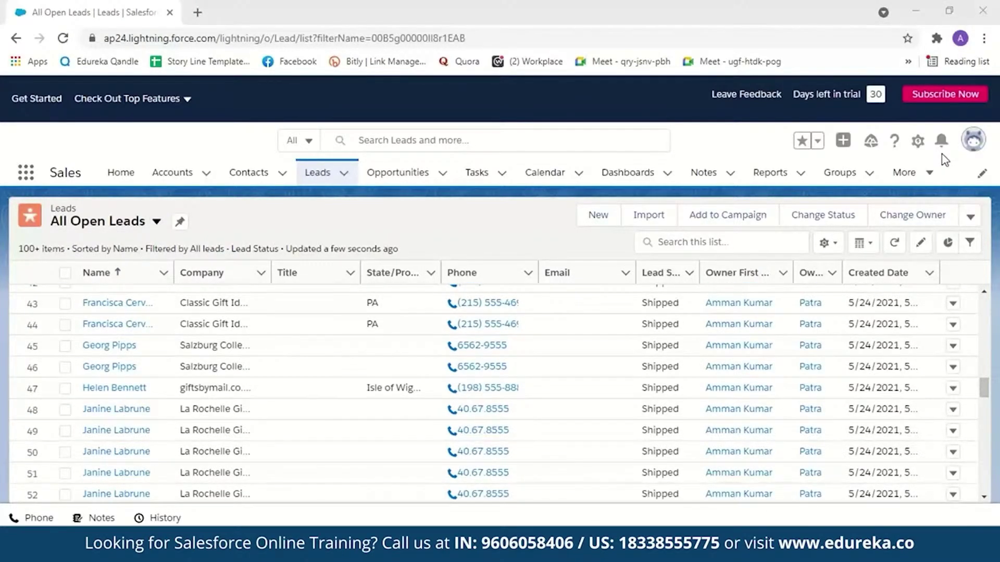
drag(983, 388, 987, 500)
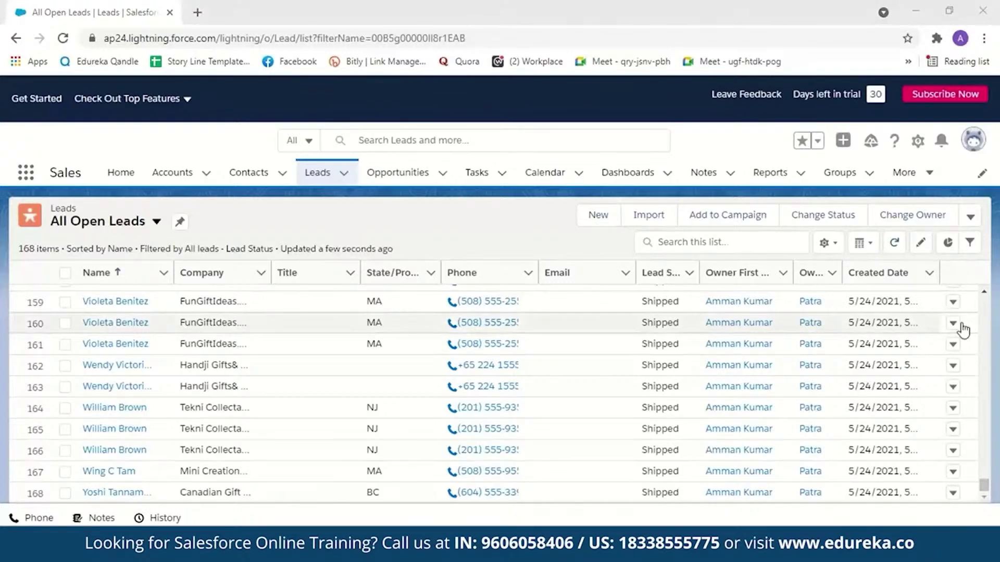
Open the Reports page and look through the All Reports list
click(775, 176)
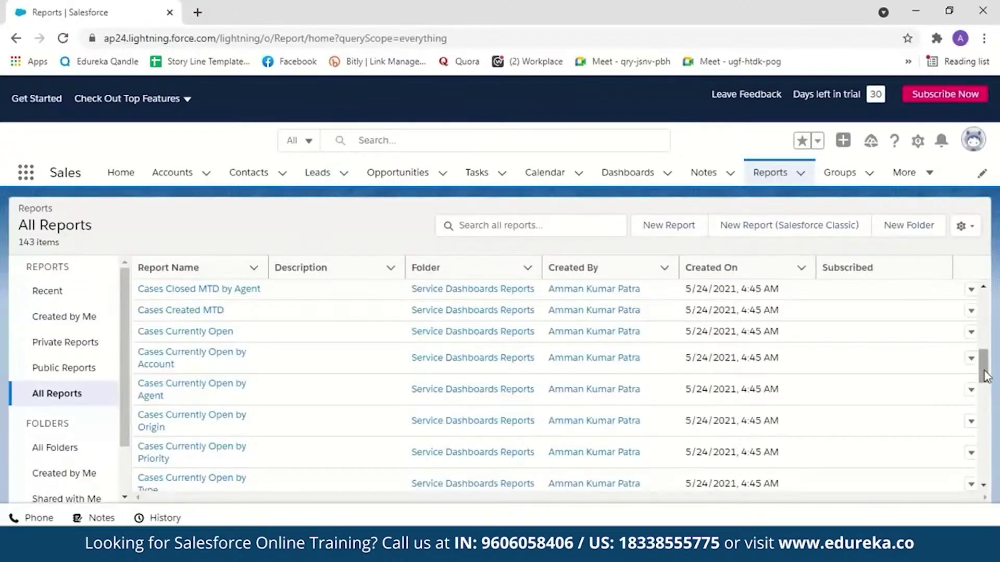
Create a new report of the Leads report type, after looking through the rest of the reports list
drag(987, 364, 985, 462)
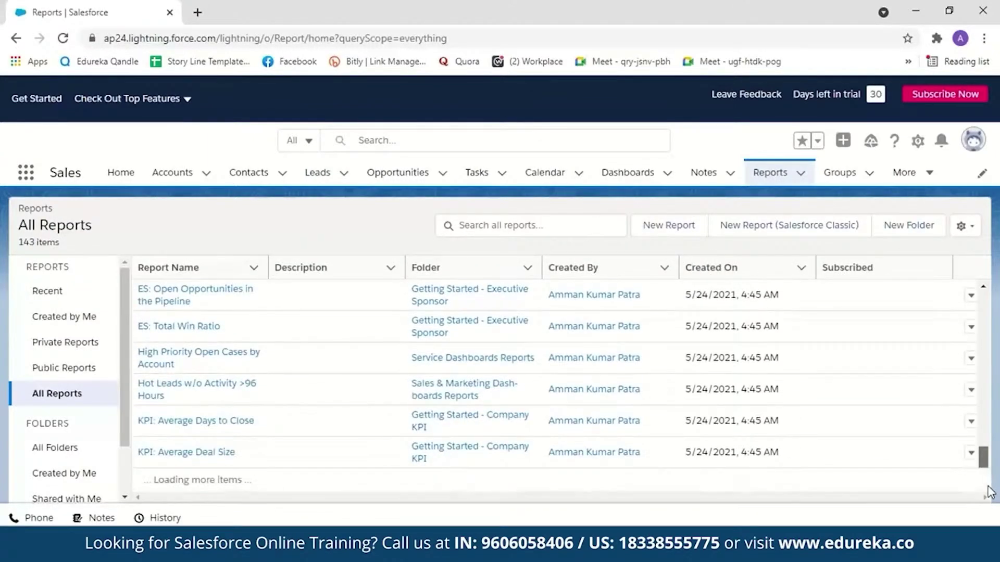
drag(984, 403, 984, 300)
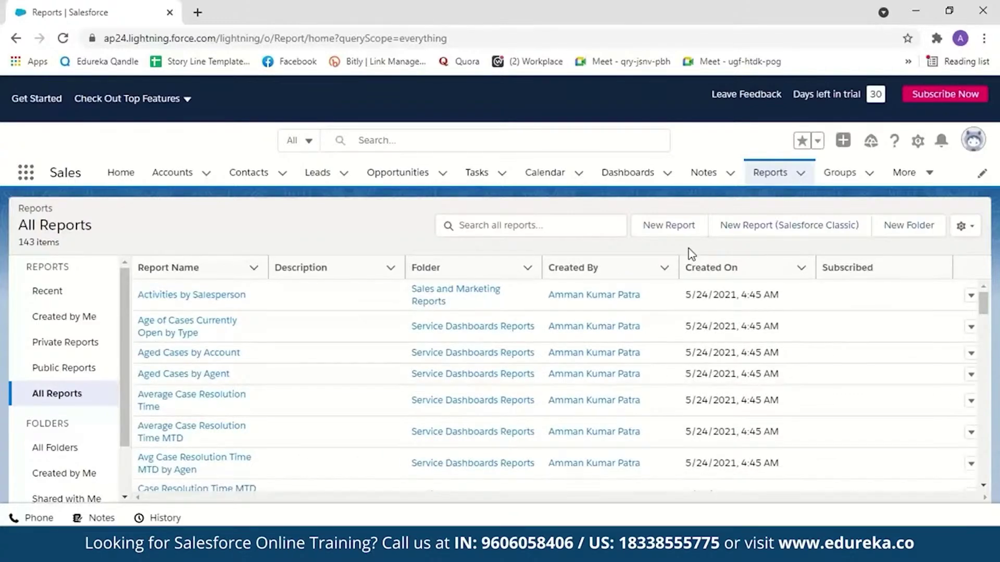
click(675, 232)
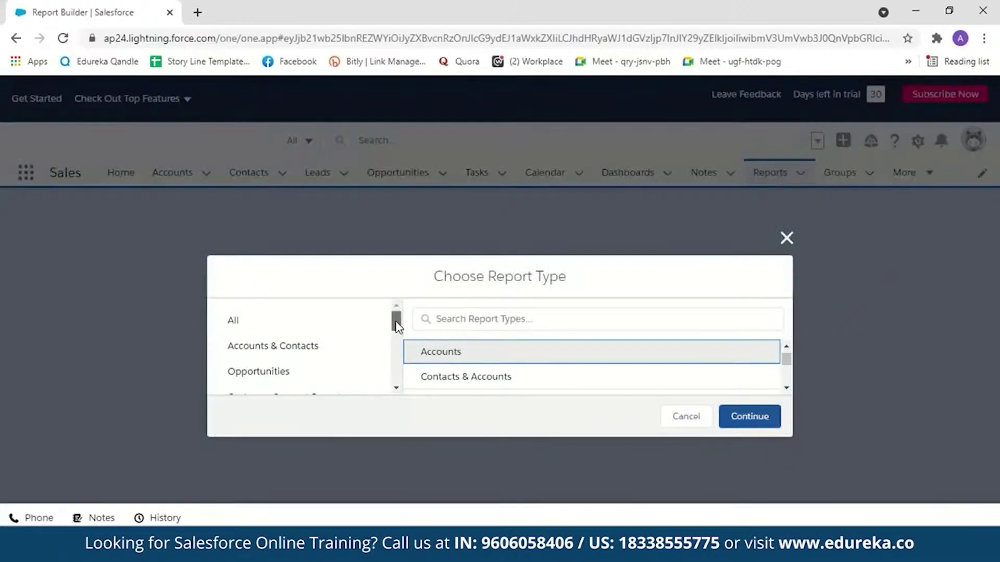
drag(396, 327, 398, 339)
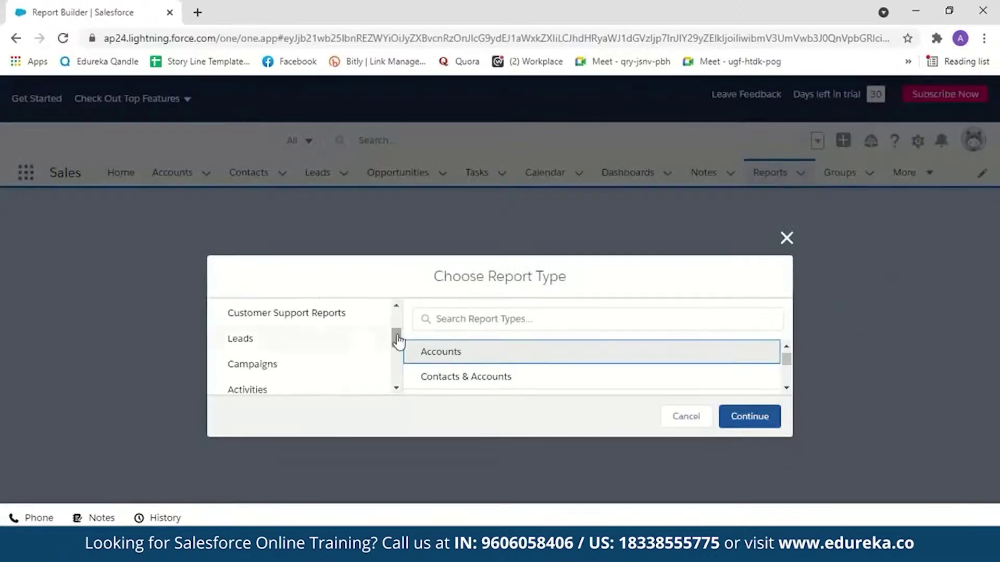
click(356, 338)
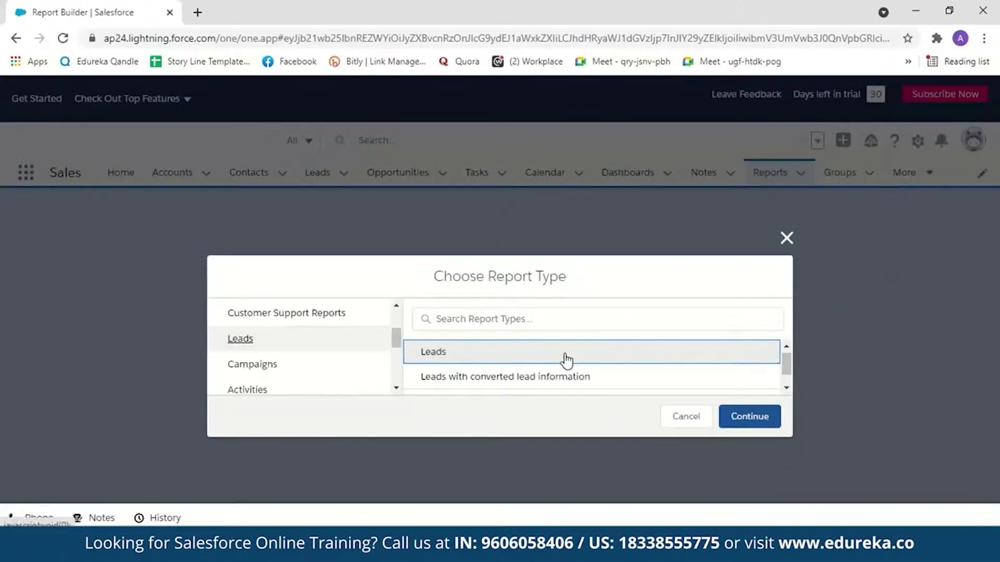
click(755, 415)
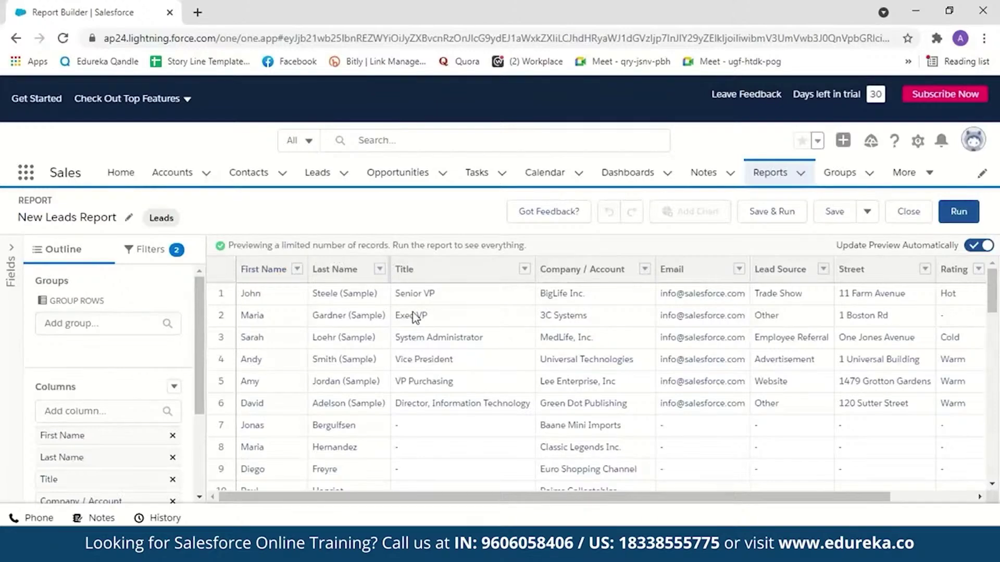
Look through the available grouping fields and the report's columns, and remove the Title column
click(104, 323)
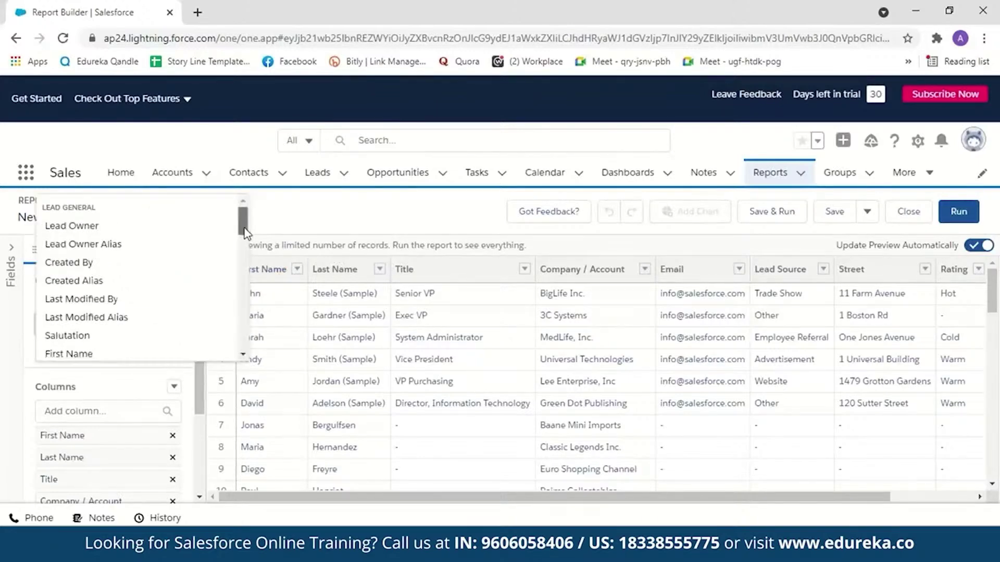
scroll(141, 292, down, 8)
drag(199, 388, 199, 447)
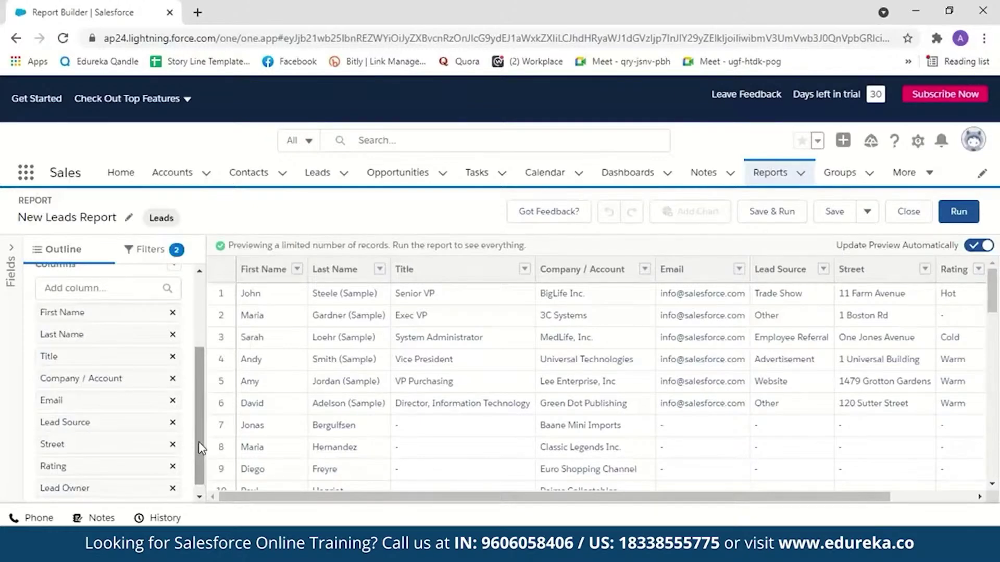
drag(199, 442, 200, 447)
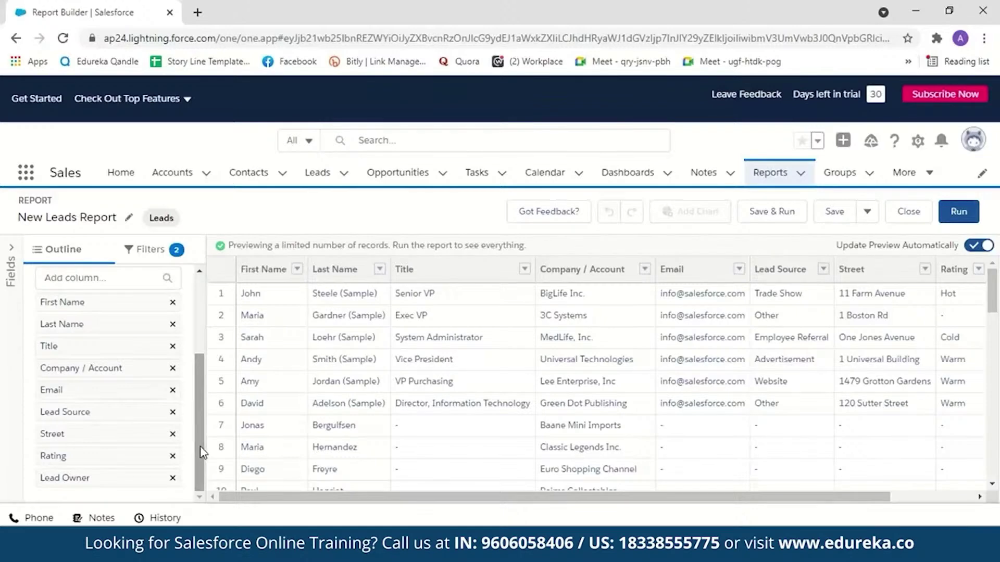
click(405, 276)
click(173, 345)
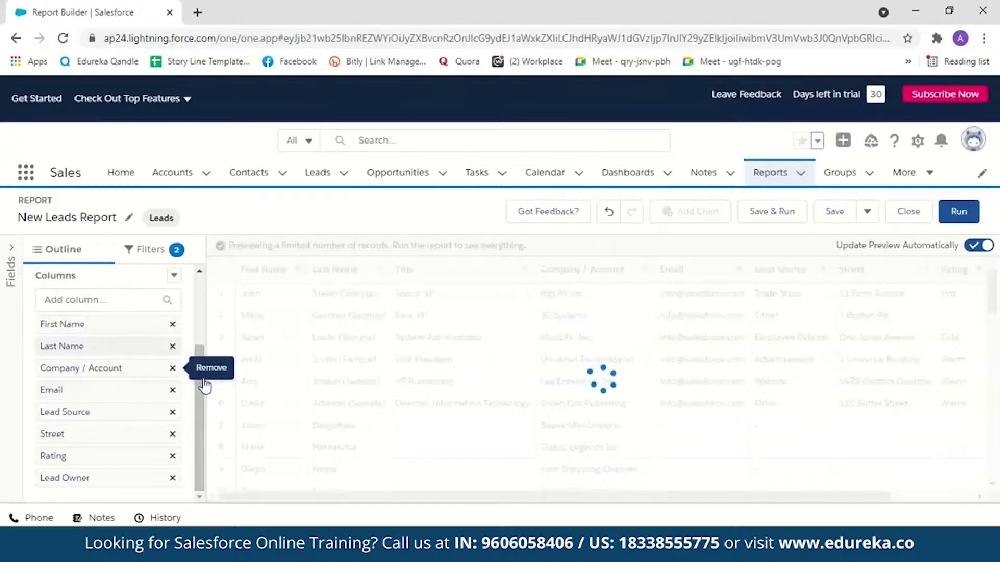
Check the report's filters, and group the report rows by Lead Status
click(150, 250)
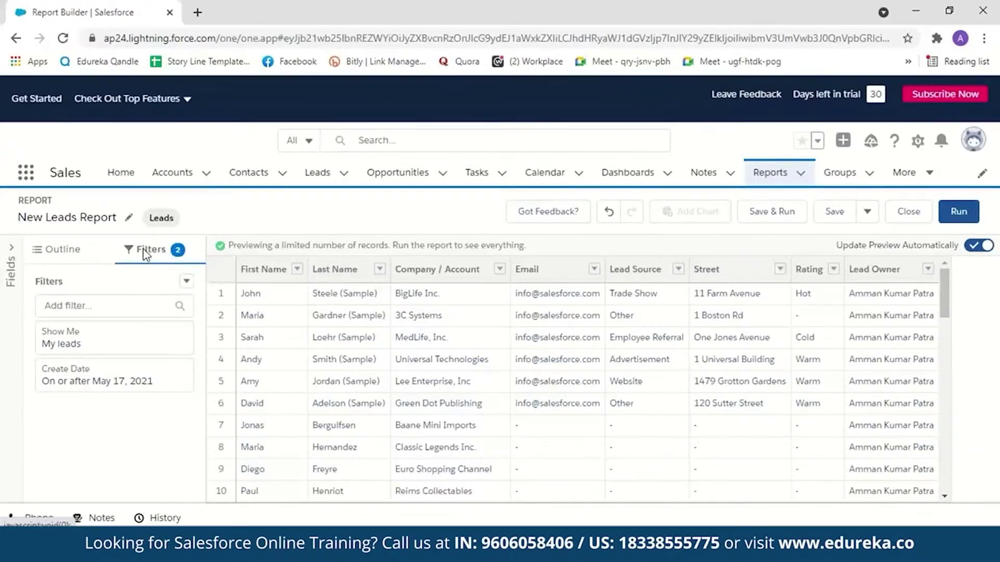
click(62, 252)
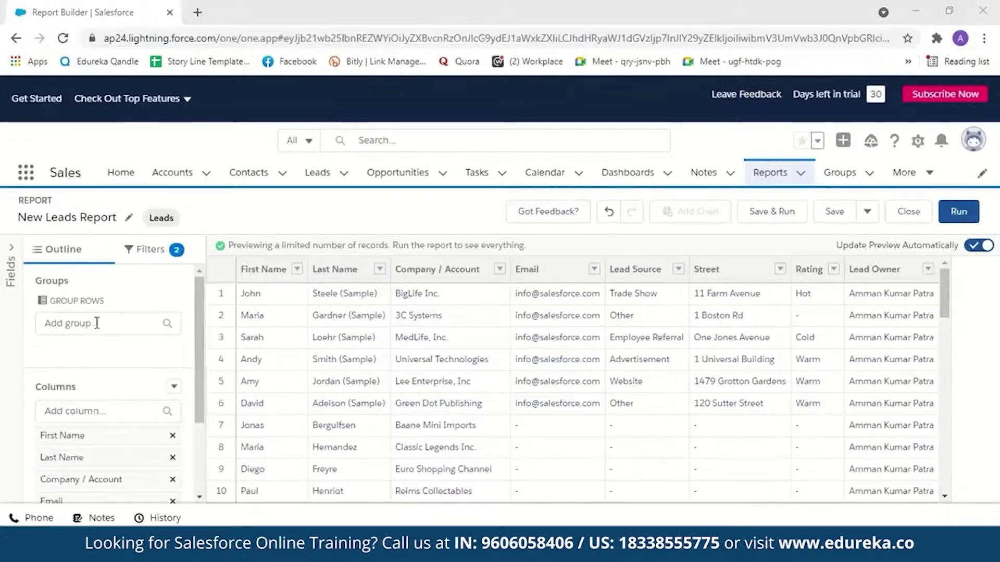
click(97, 323)
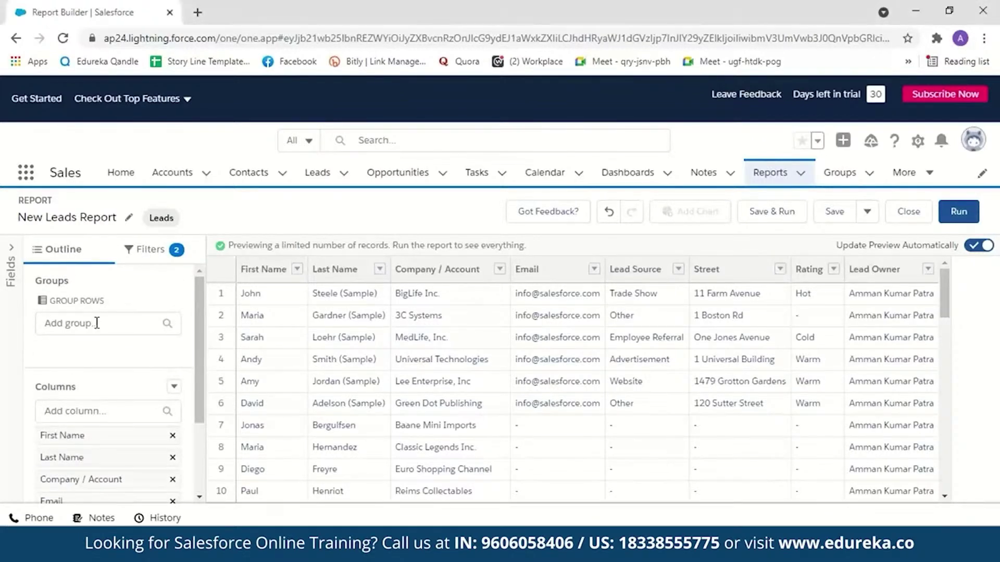
scroll(248, 232, down, 1)
scroll(246, 234, down, 5)
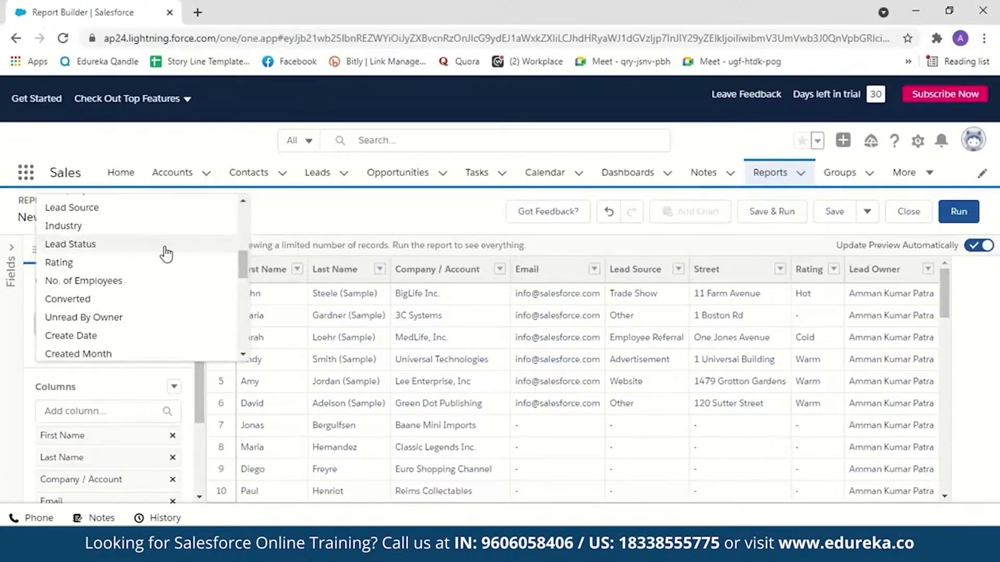
click(168, 252)
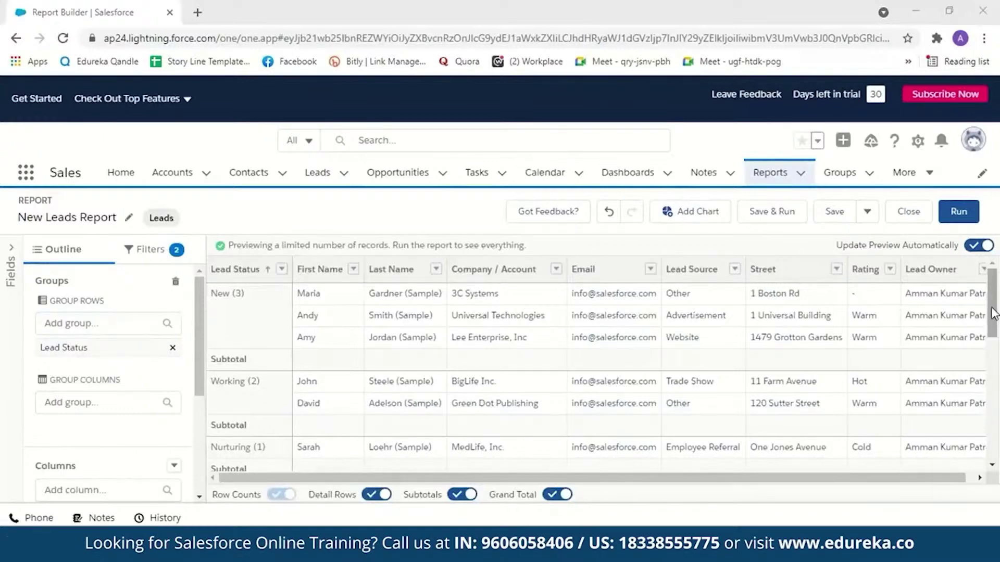
Look through the grouped leads, and add a chart to the report and view its bars
drag(993, 314, 302, 309)
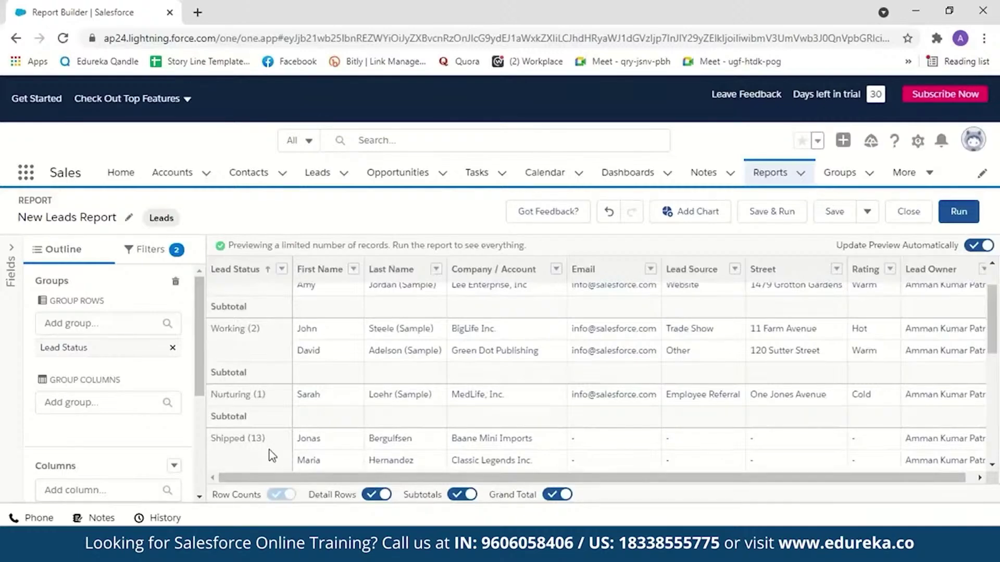
scroll(269, 456, up, 1)
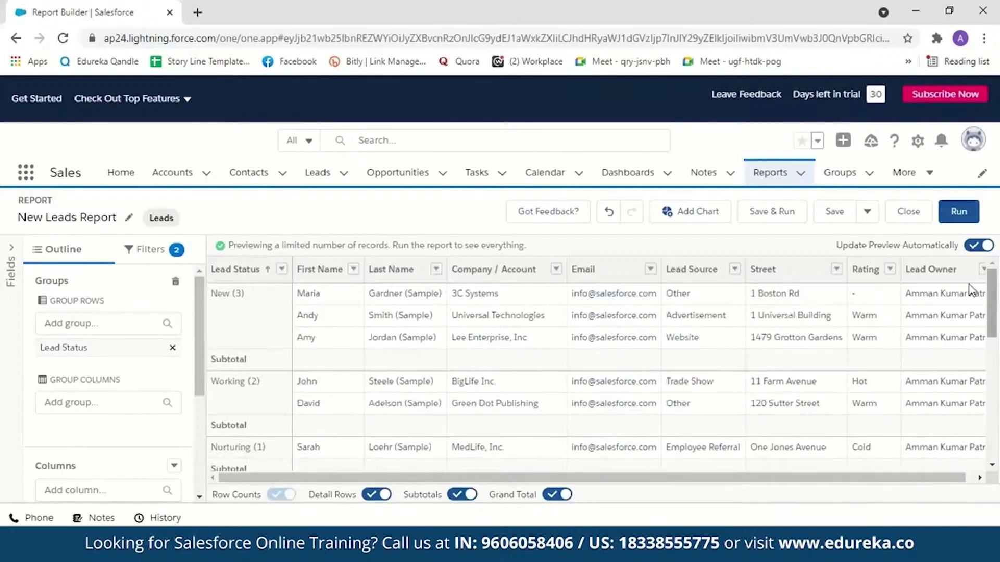
click(702, 221)
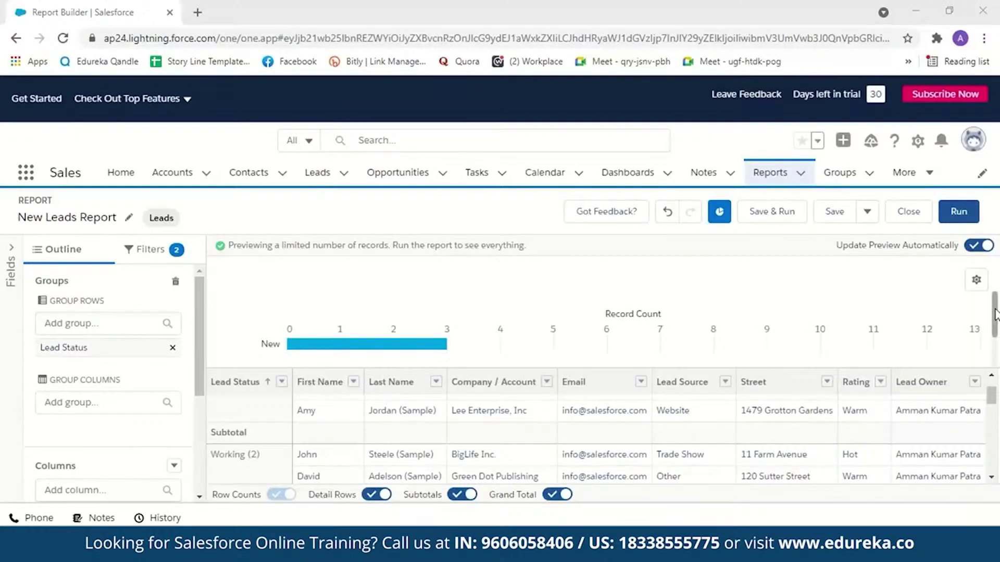
drag(994, 314, 997, 337)
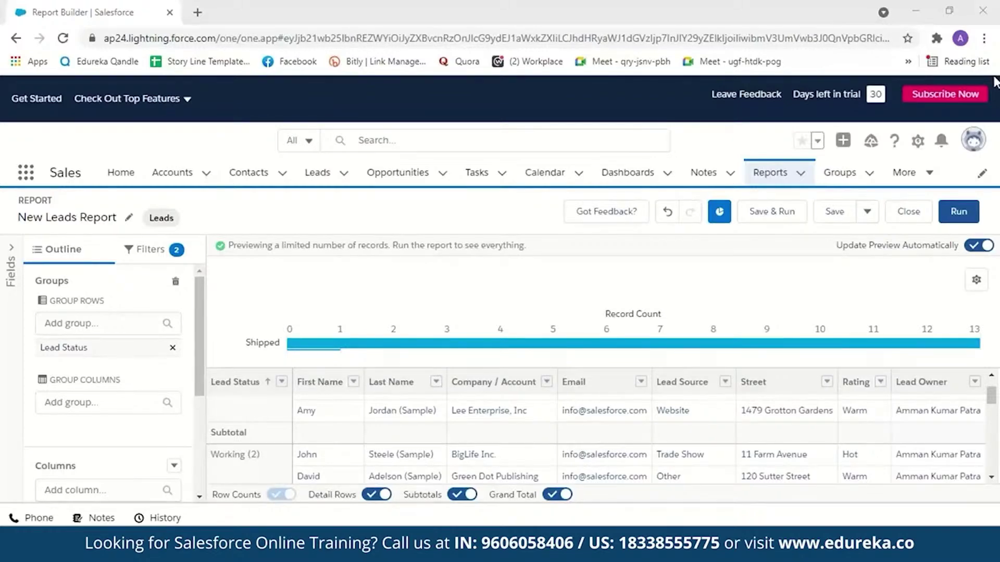
click(996, 350)
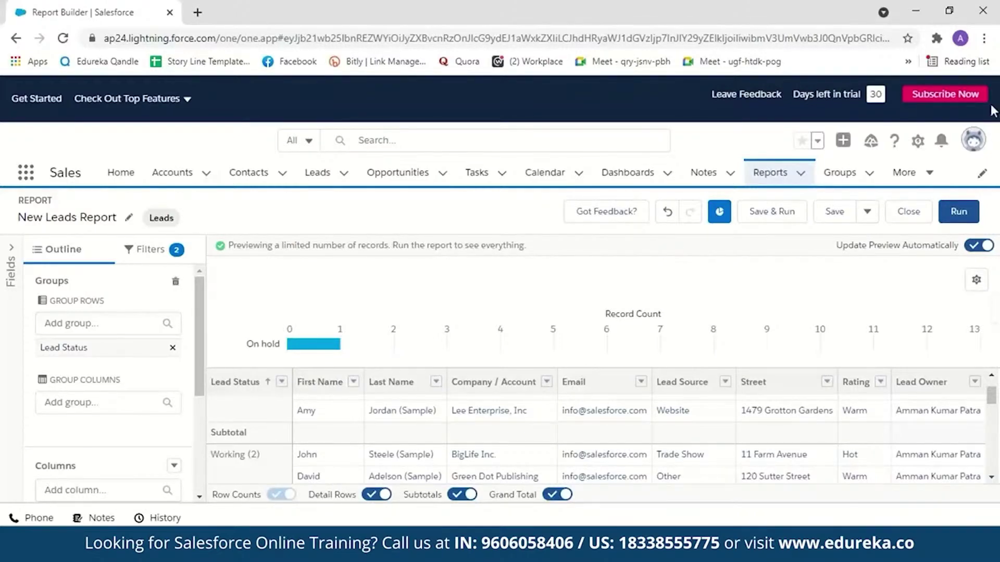
Try the Donut and Funnel display types for the report chart, and settle on Line
click(977, 281)
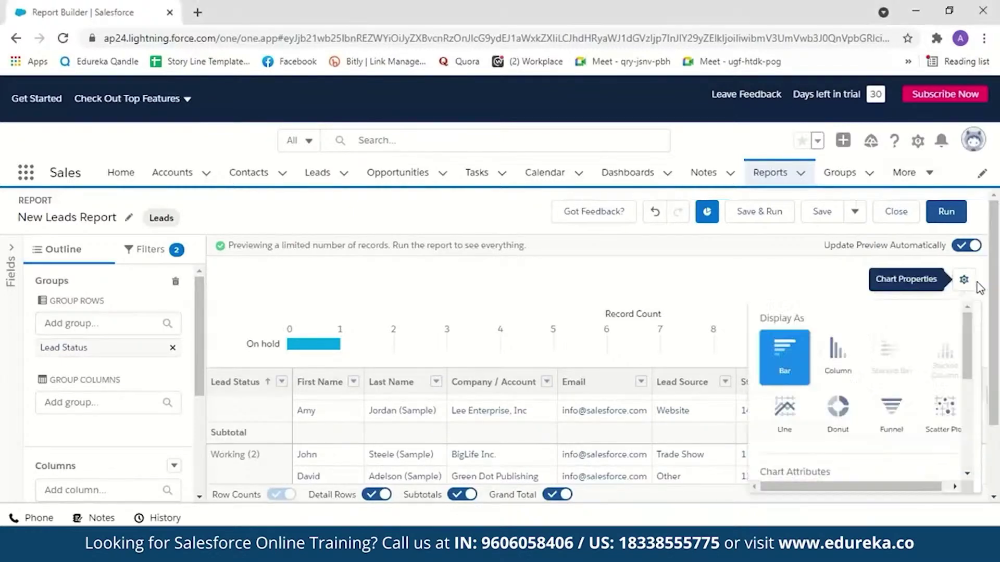
click(837, 428)
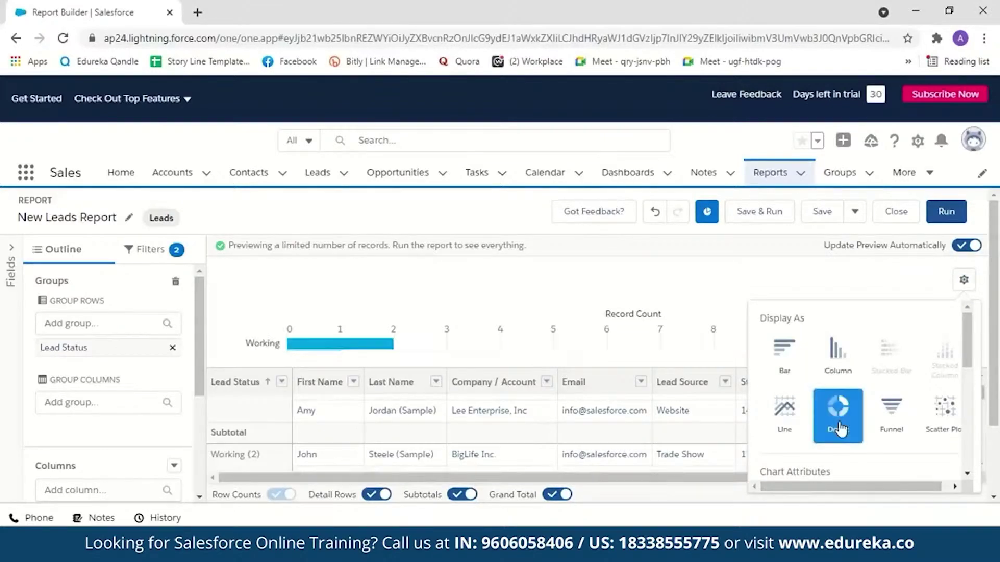
click(892, 428)
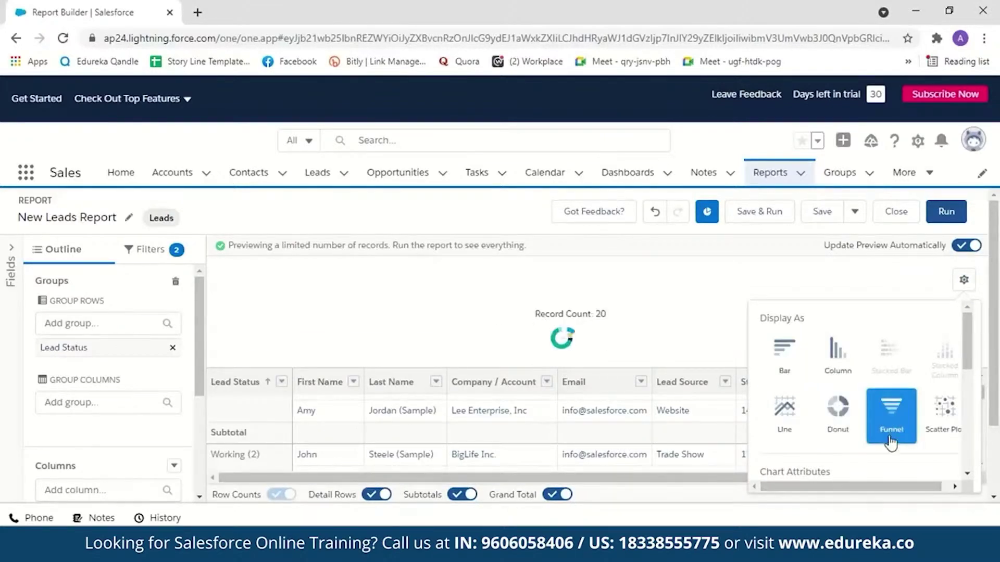
click(785, 414)
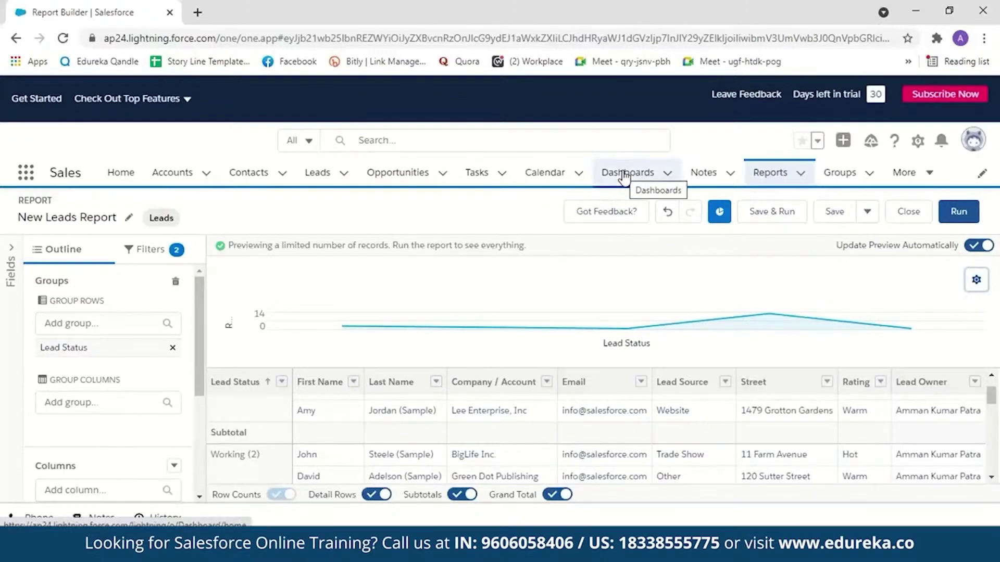
Save the report as Demo-report in the Private Reports folder and run it
click(785, 216)
key(BackSpace)
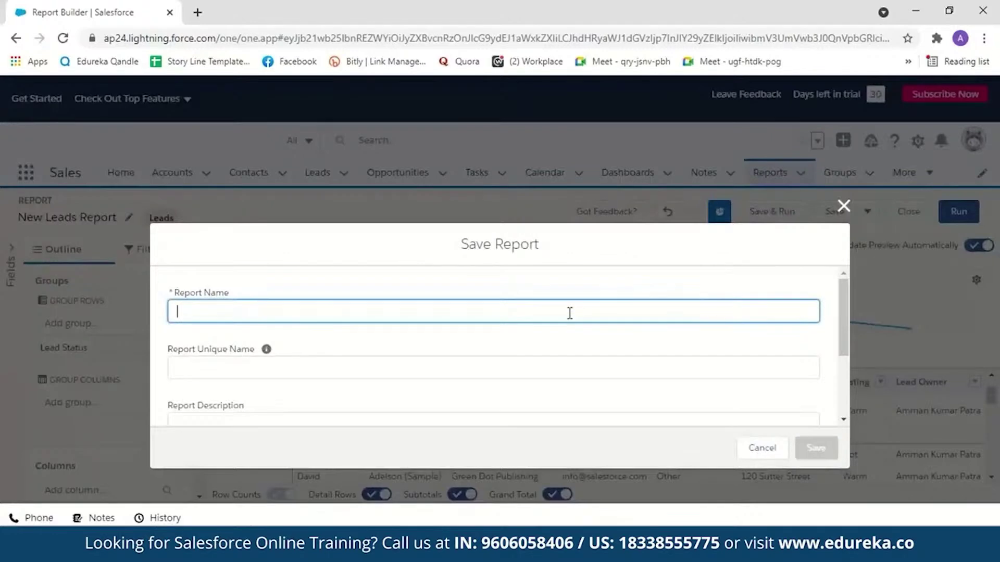
text(Demo-report)
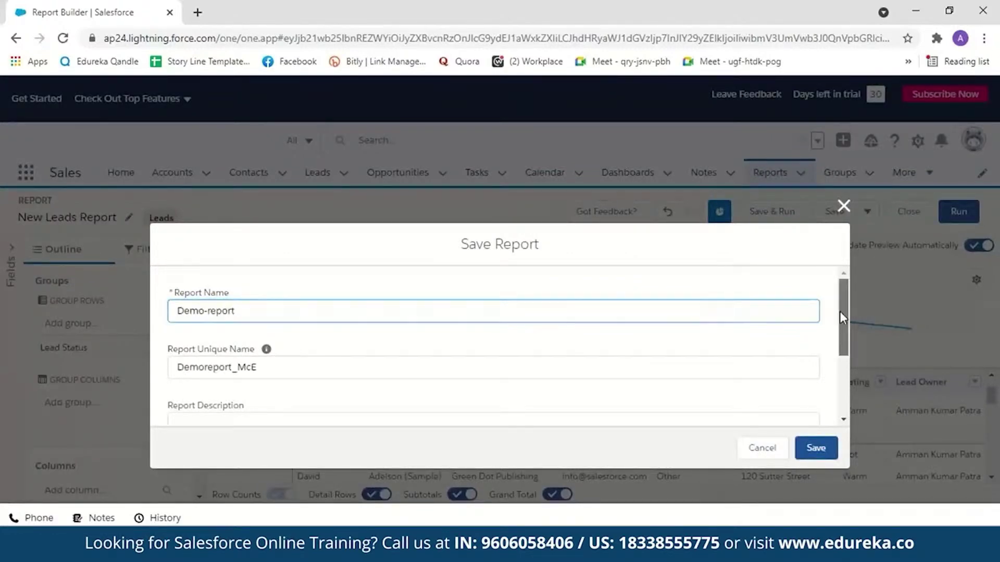
scroll(840, 313, down, 3)
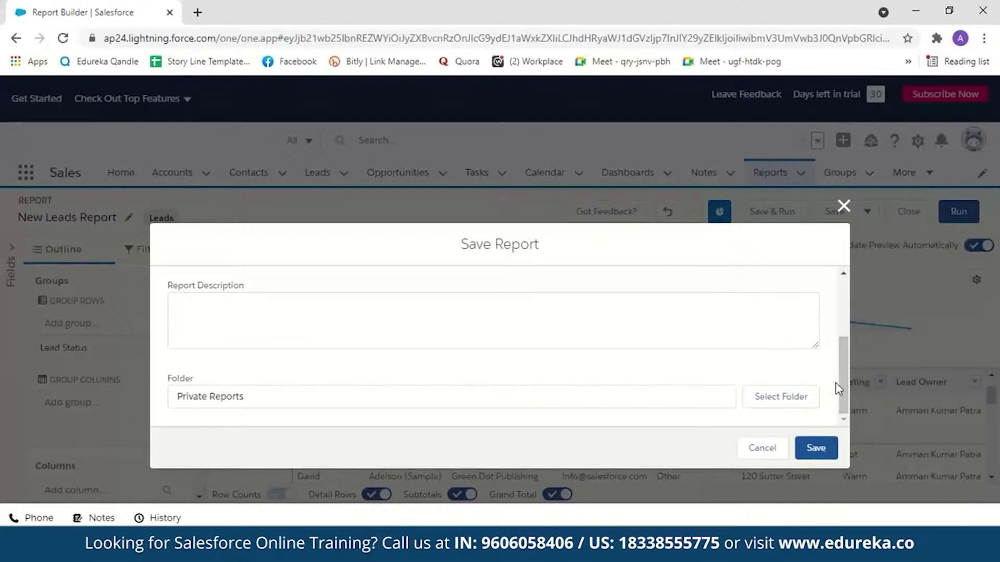
scroll(843, 378, up, 2)
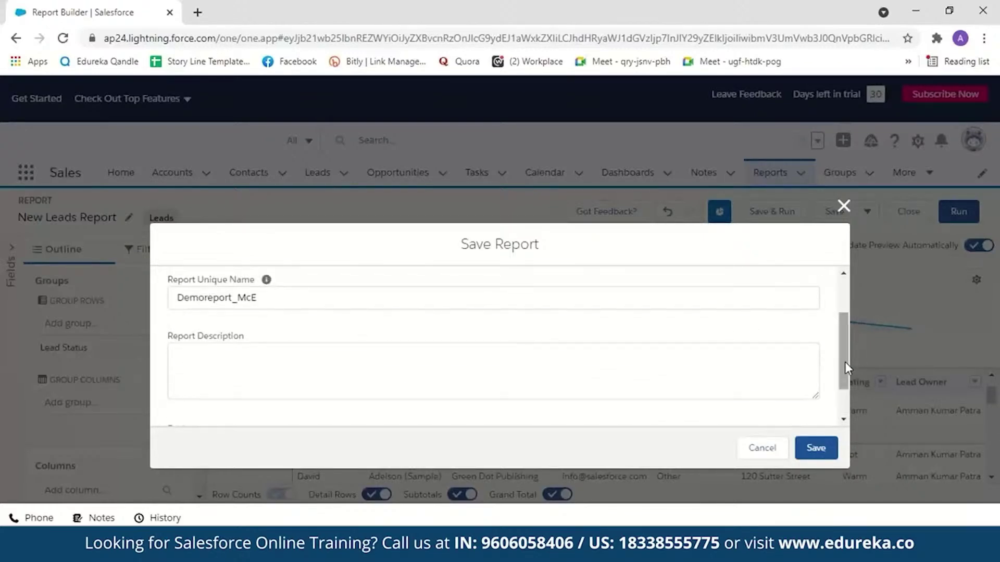
scroll(845, 385, down, 2)
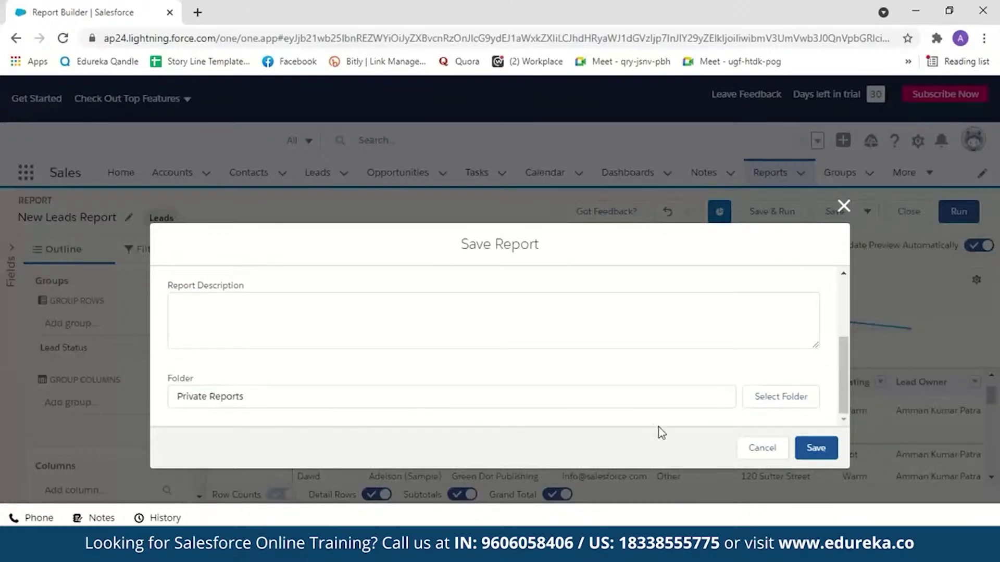
click(816, 452)
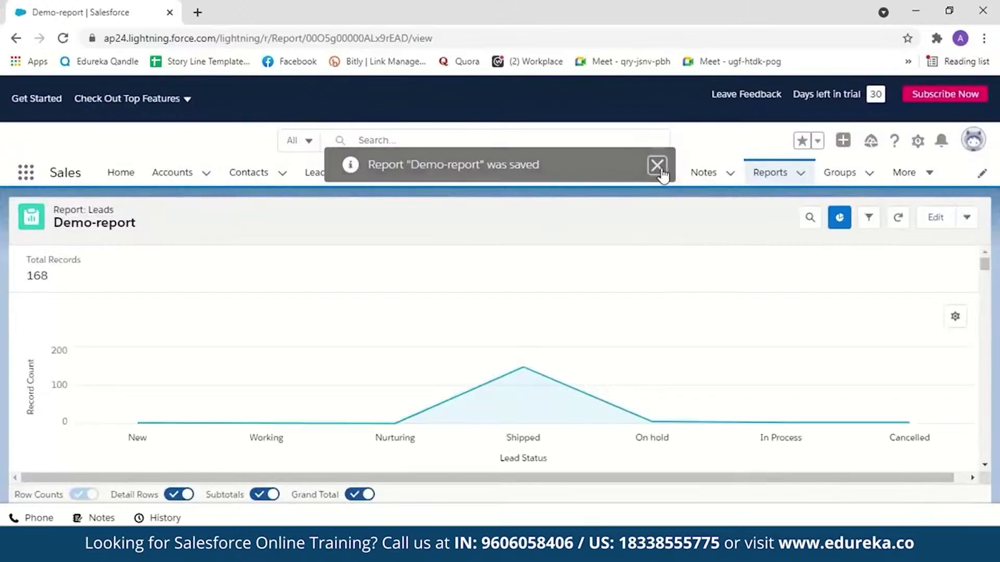
click(657, 165)
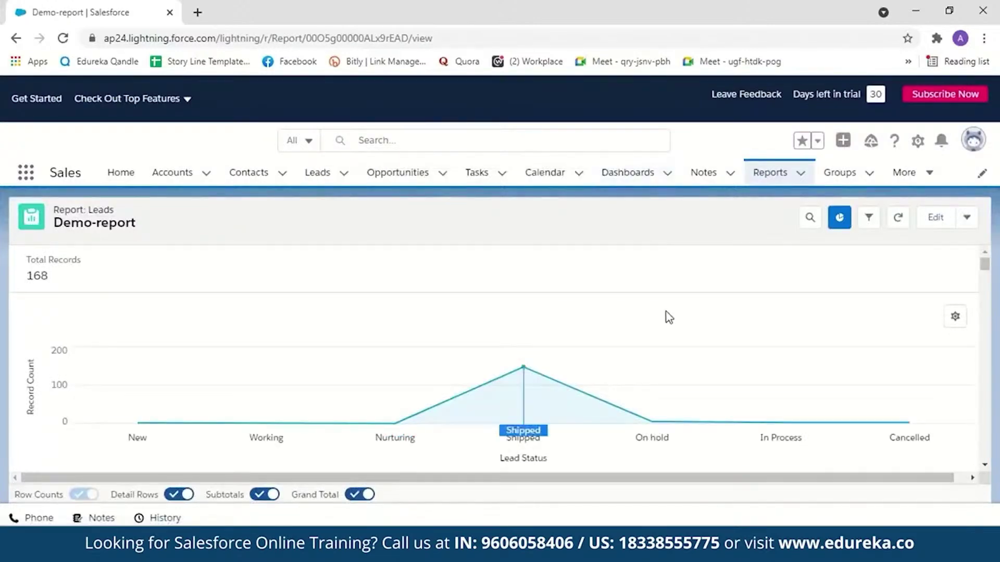
List all dashboards and open the Adoption Dashboard to view its charts
click(629, 176)
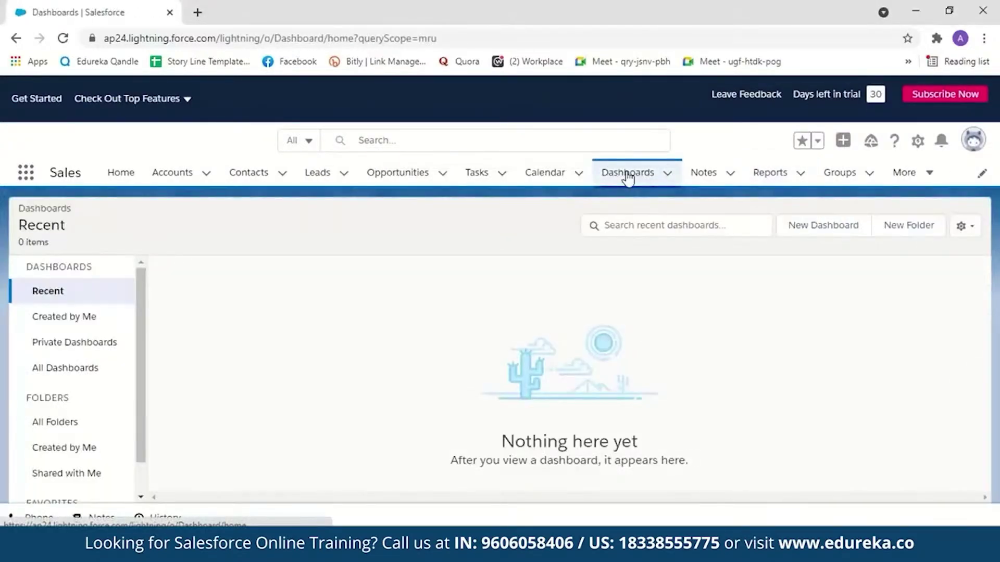
click(97, 370)
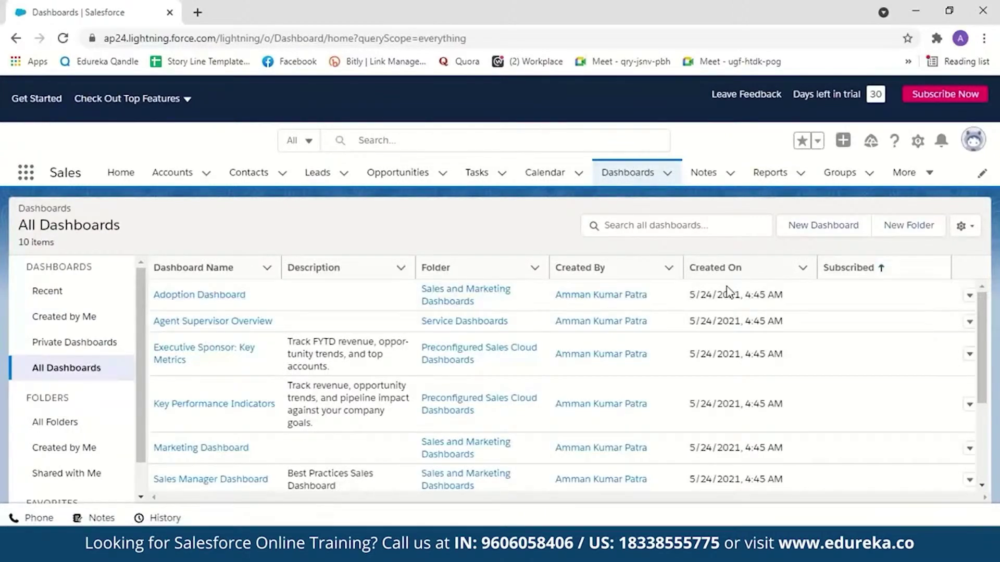
mouse_move(981, 302)
mouse_down()
mouse_move(982, 375)
mouse_move(996, 295)
mouse_up()
click(224, 301)
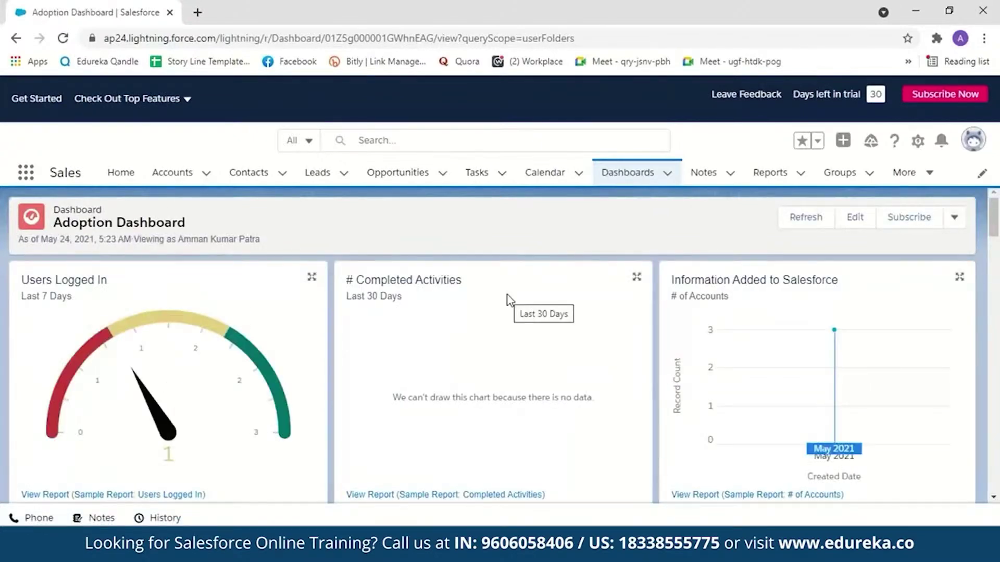
Create a new dashboard named Demo Dashboard in the Private Dashboards folder, leaving its description empty
click(636, 175)
click(826, 225)
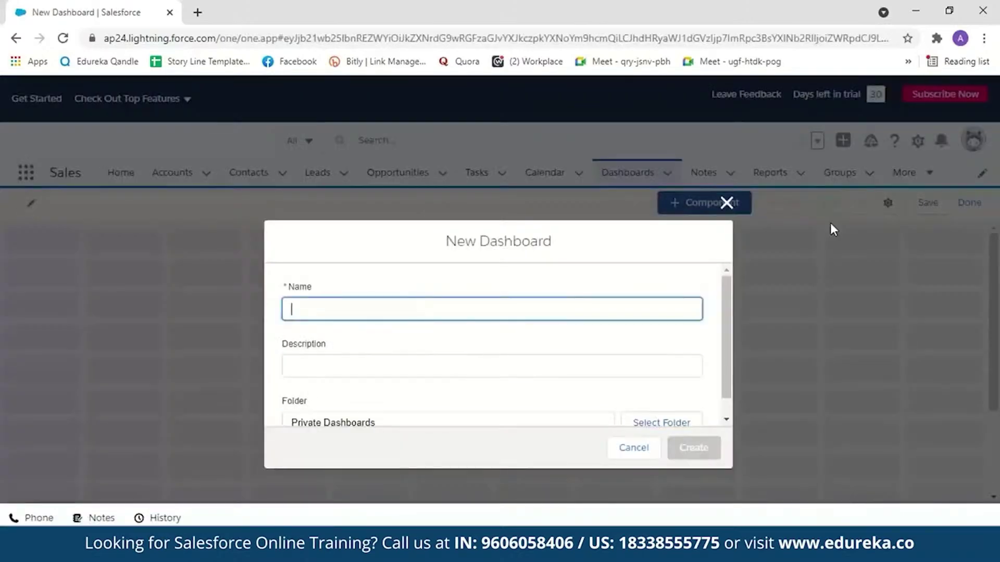
click(437, 306)
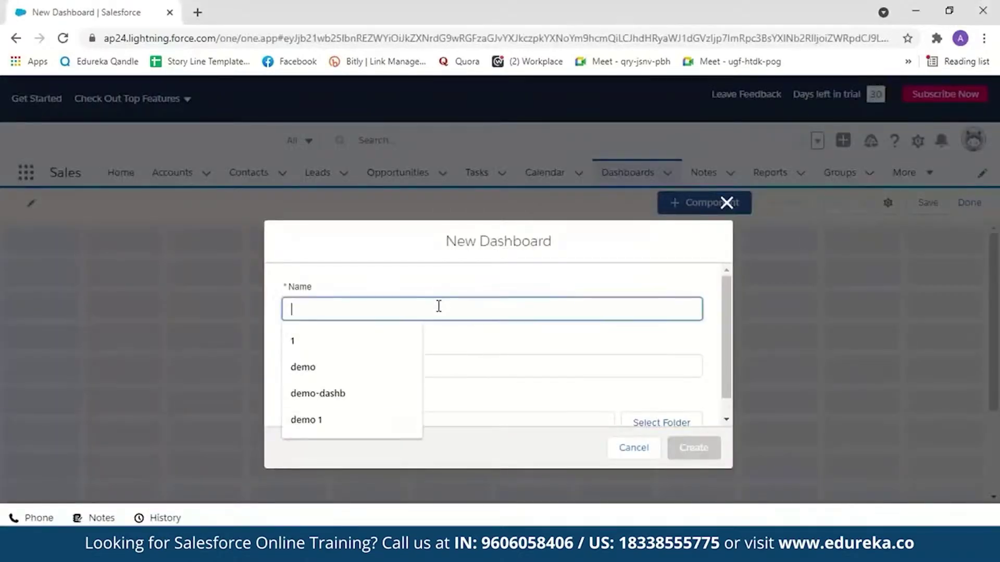
text(Demo Dashboard)
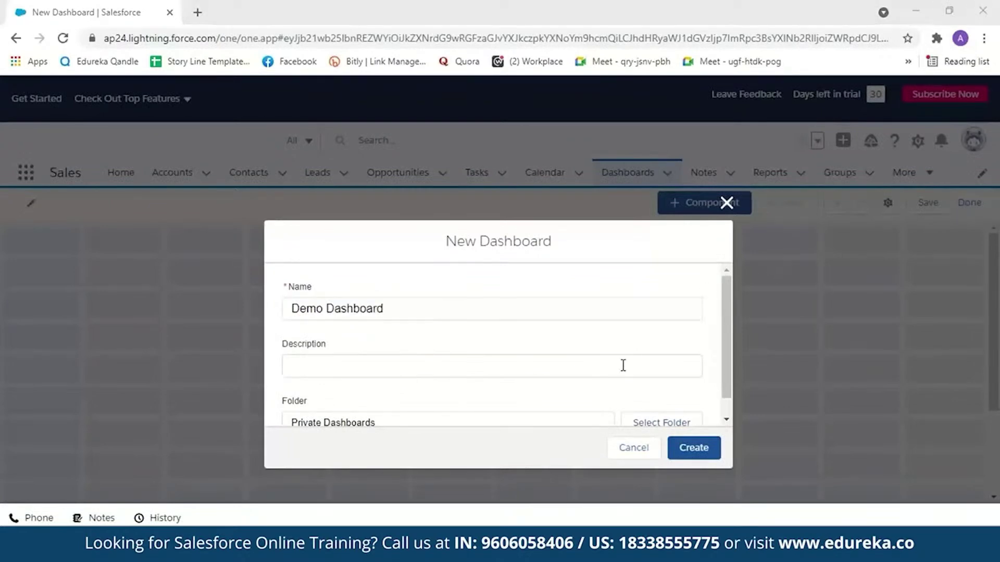
drag(723, 323, 723, 361)
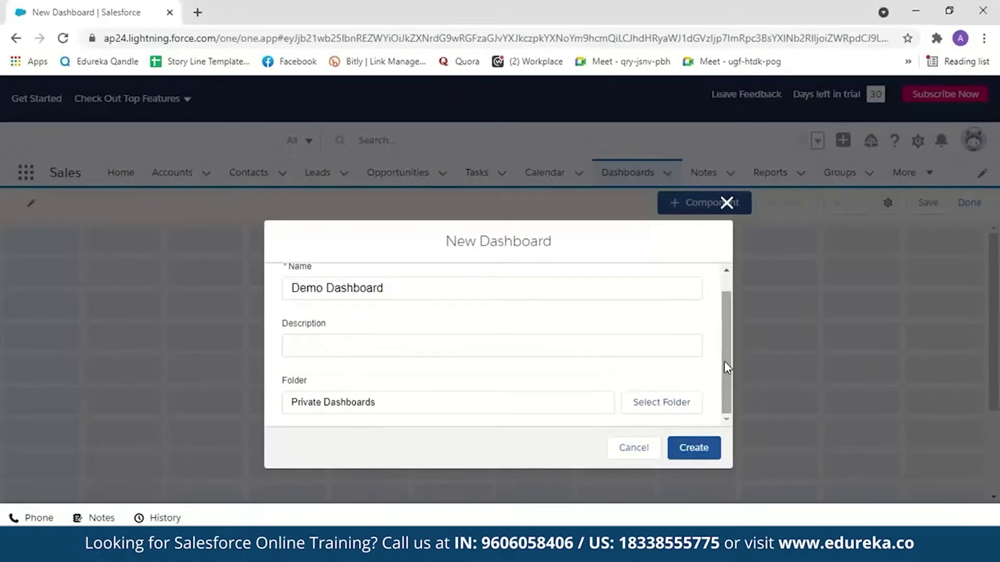
click(654, 411)
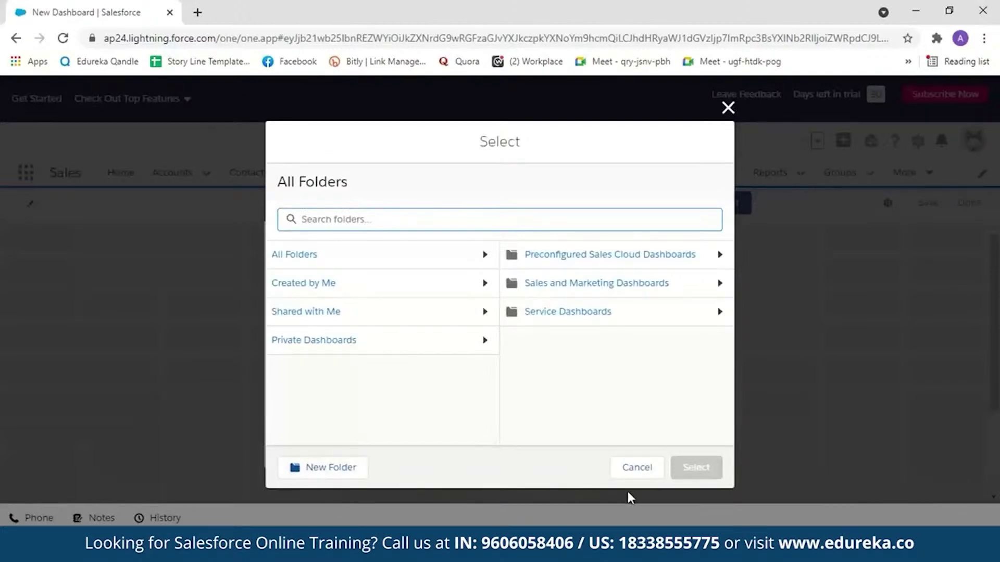
click(639, 470)
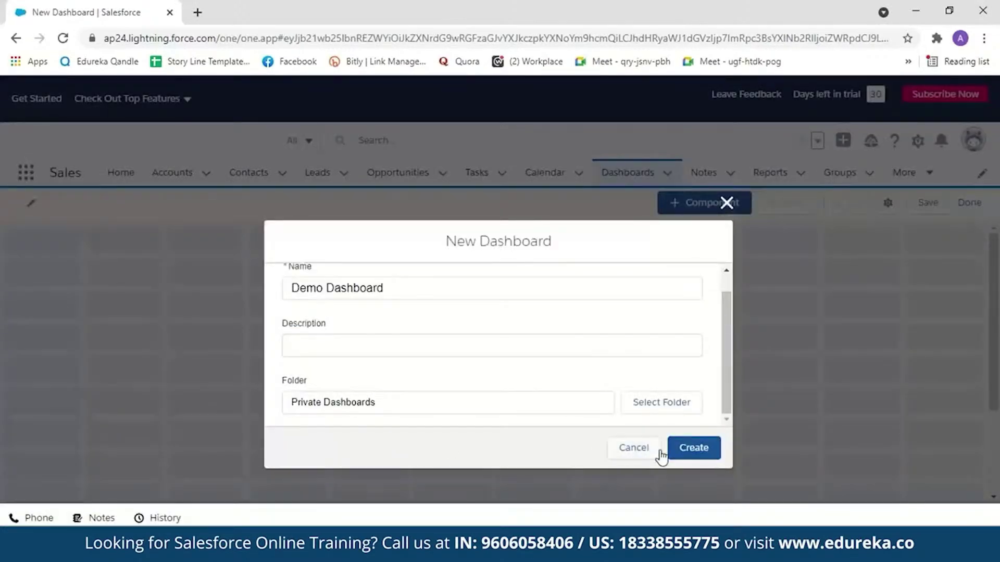
click(680, 451)
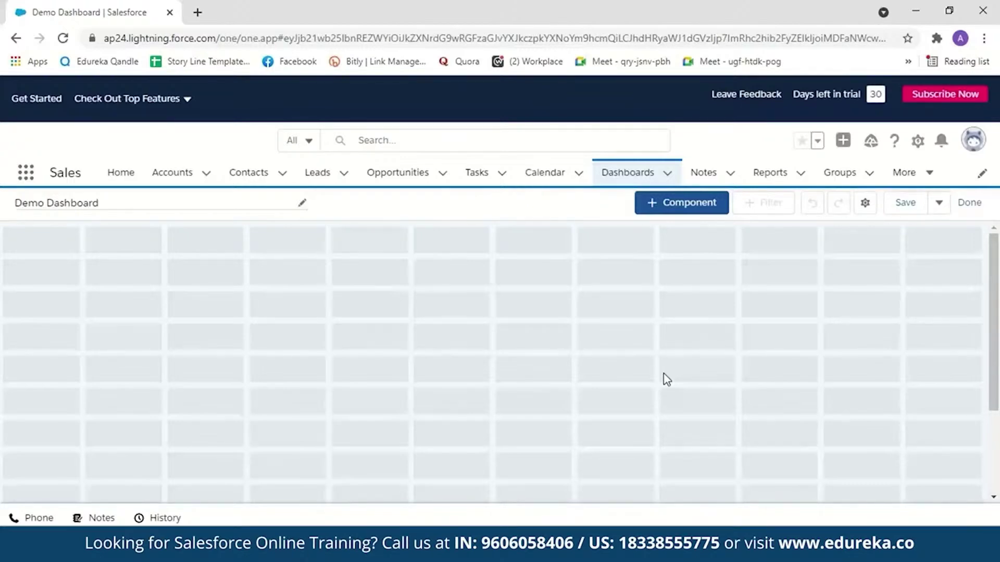
Add Demo-report to the empty dashboard as a horizontal bar chart of record count by Lead Status
click(685, 208)
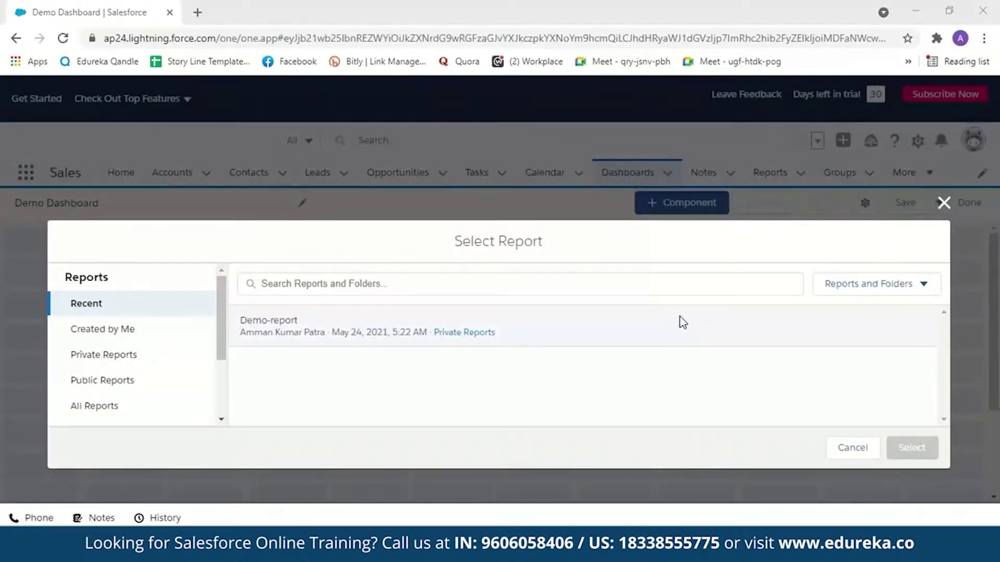
click(379, 321)
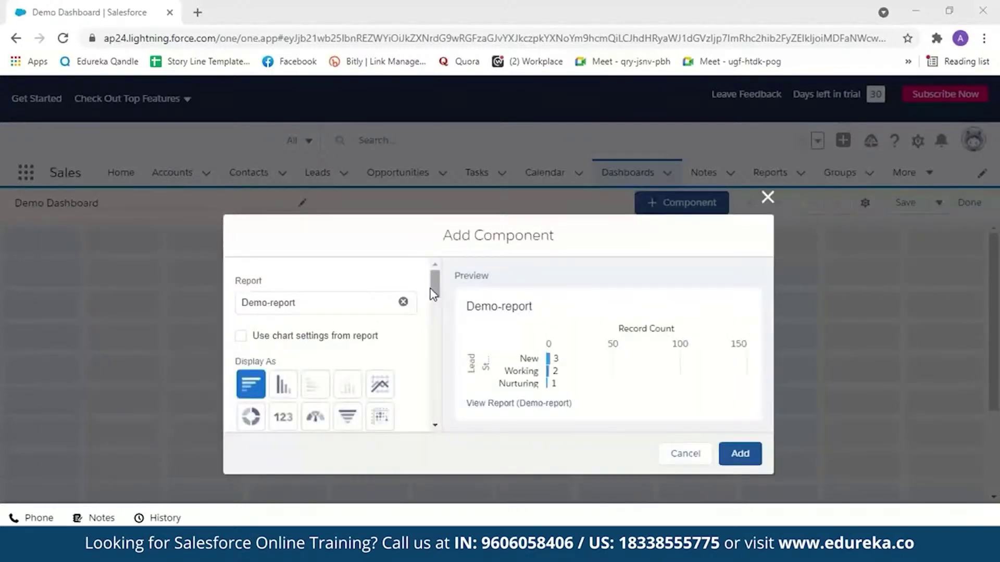
scroll(311, 366, down, 1)
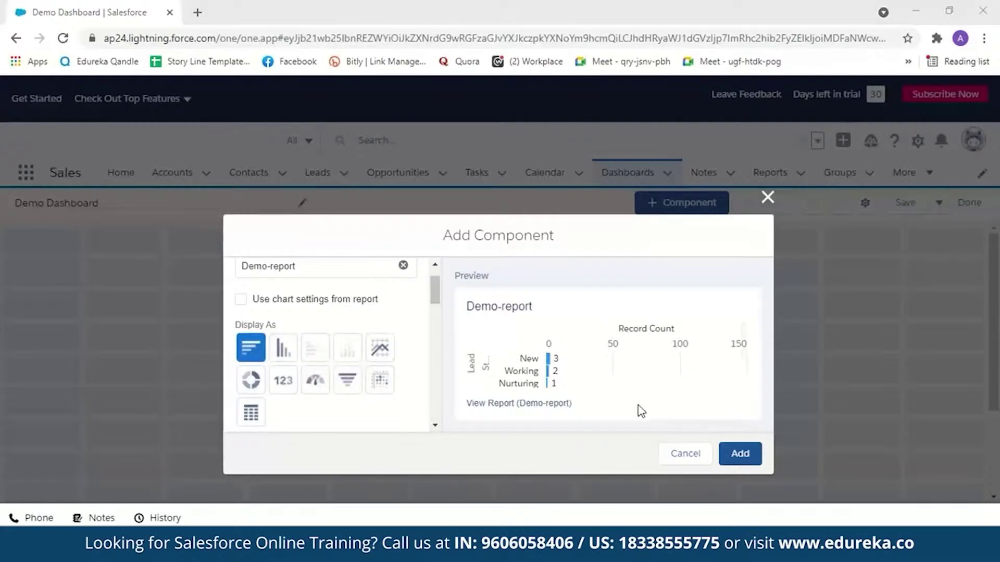
click(739, 454)
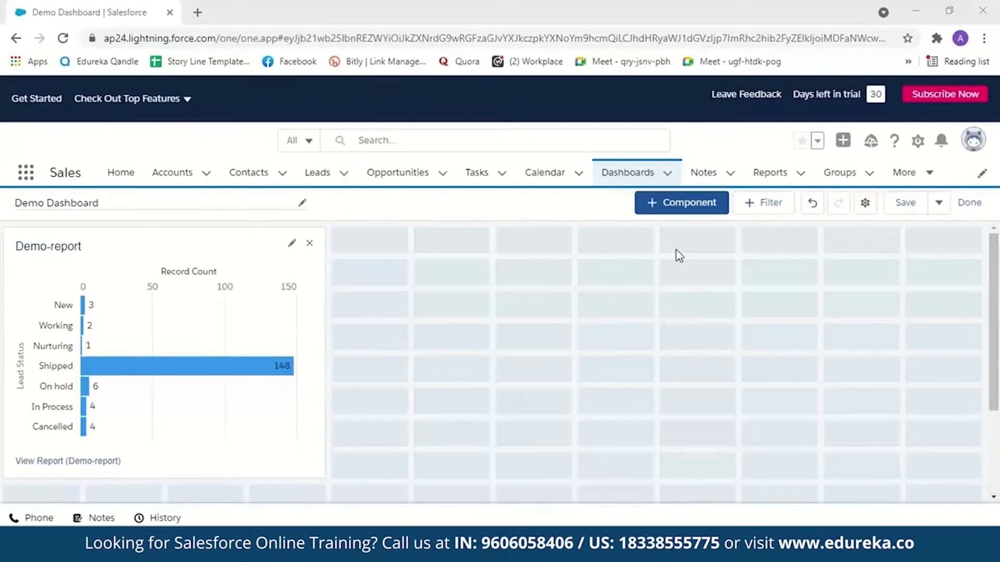
Add a second Demo-report component to the dashboard, displayed as a donut chart
click(695, 207)
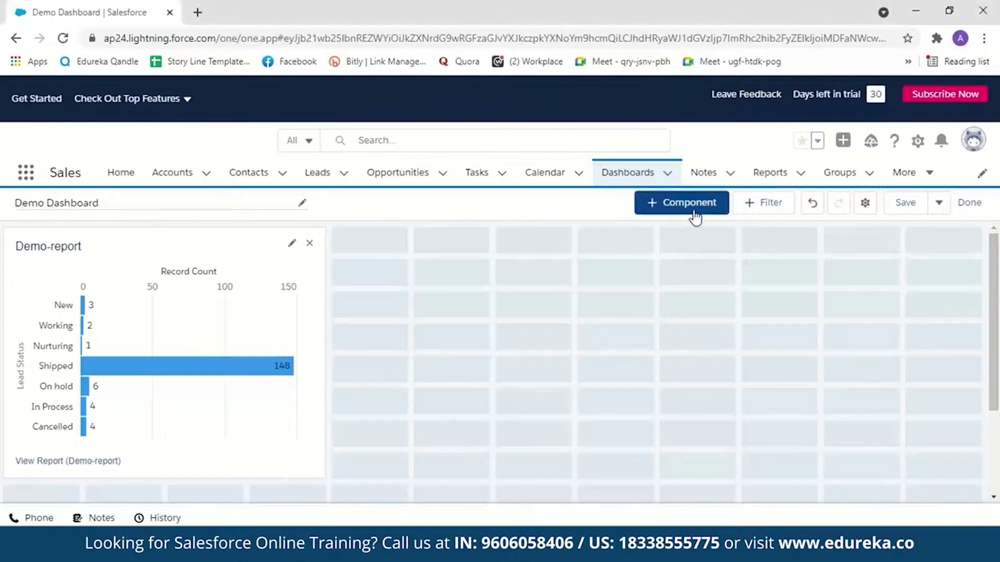
click(901, 446)
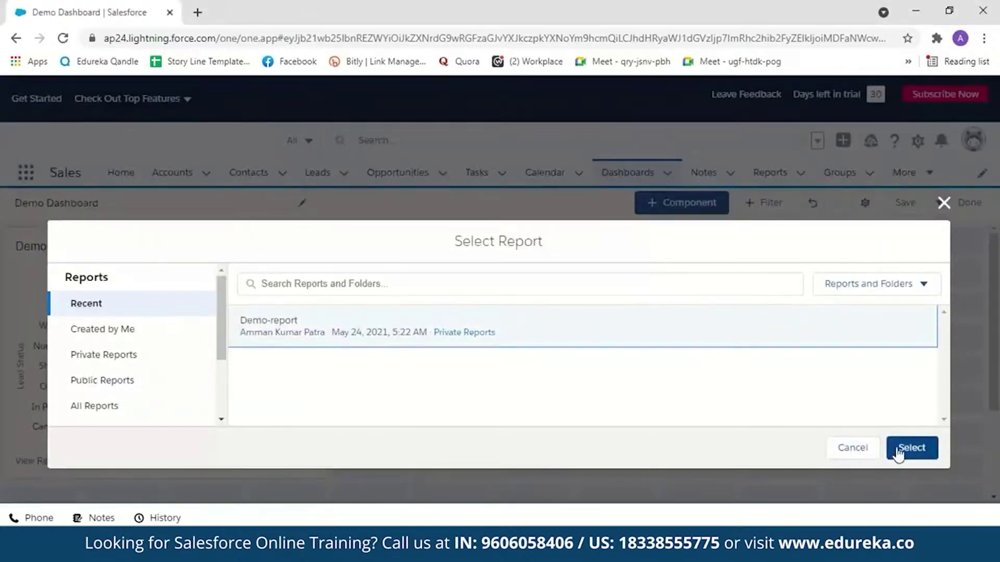
click(251, 417)
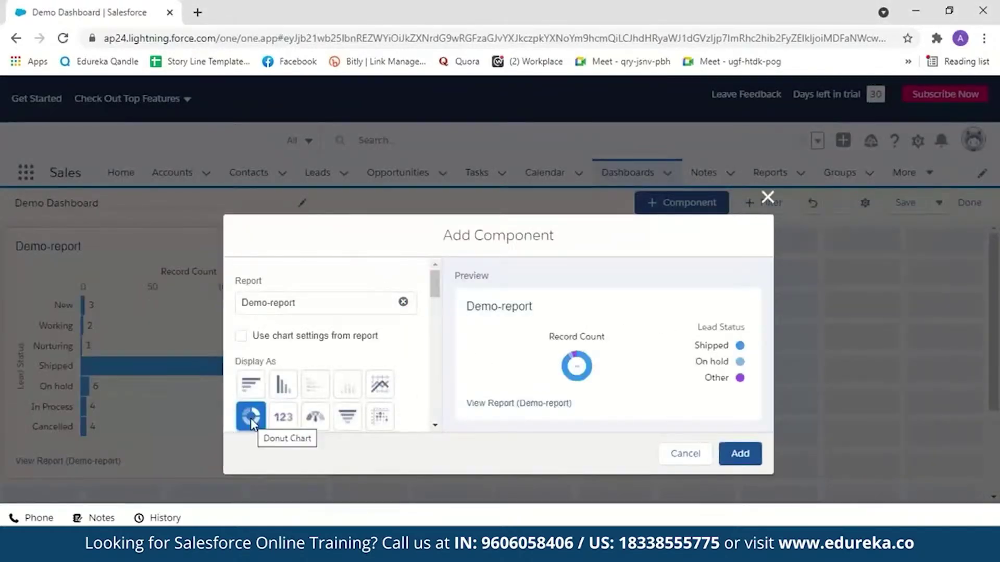
click(739, 454)
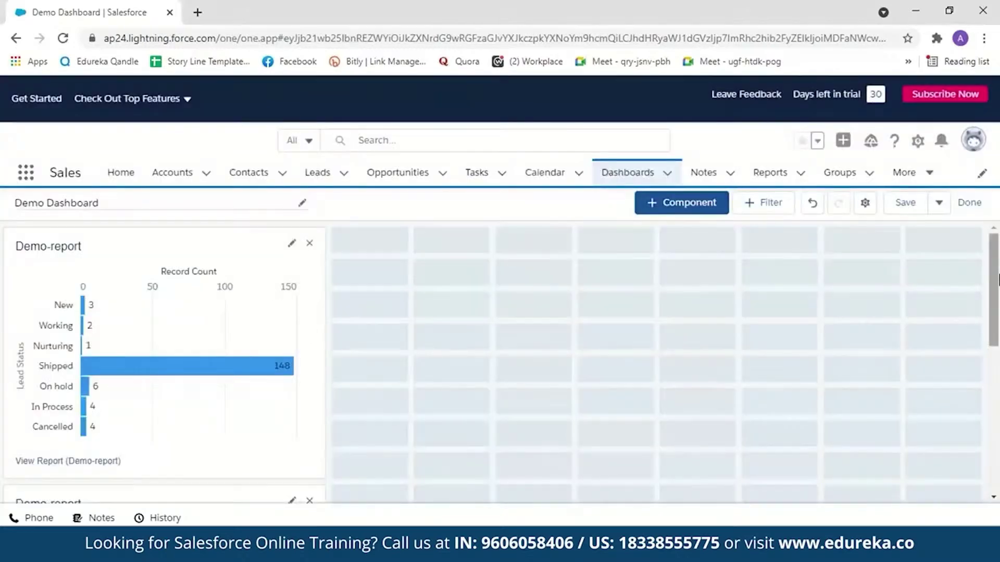
Add Demo-report as a funnel chart and place it directly to the right of the bar chart
drag(994, 247, 996, 356)
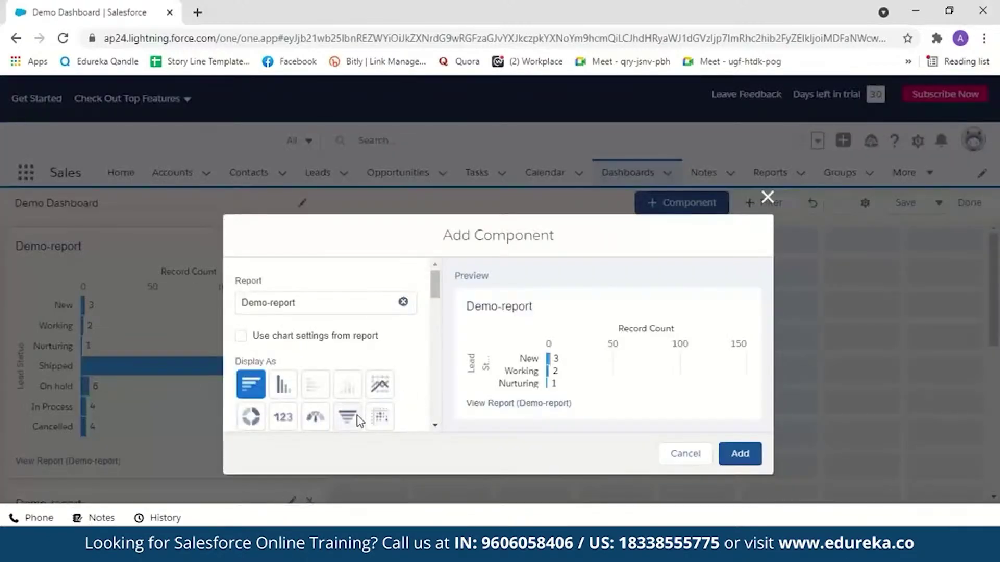
click(348, 417)
click(729, 456)
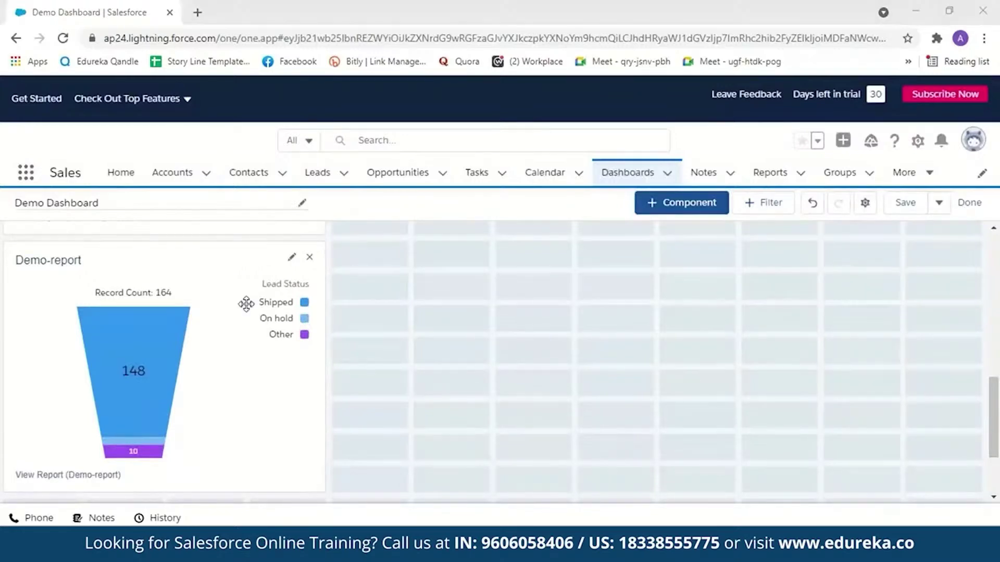
drag(218, 279, 539, 223)
Add Demo-report as a line chart by Lead Status to the right of the funnel chart, and save the dashboard
click(702, 209)
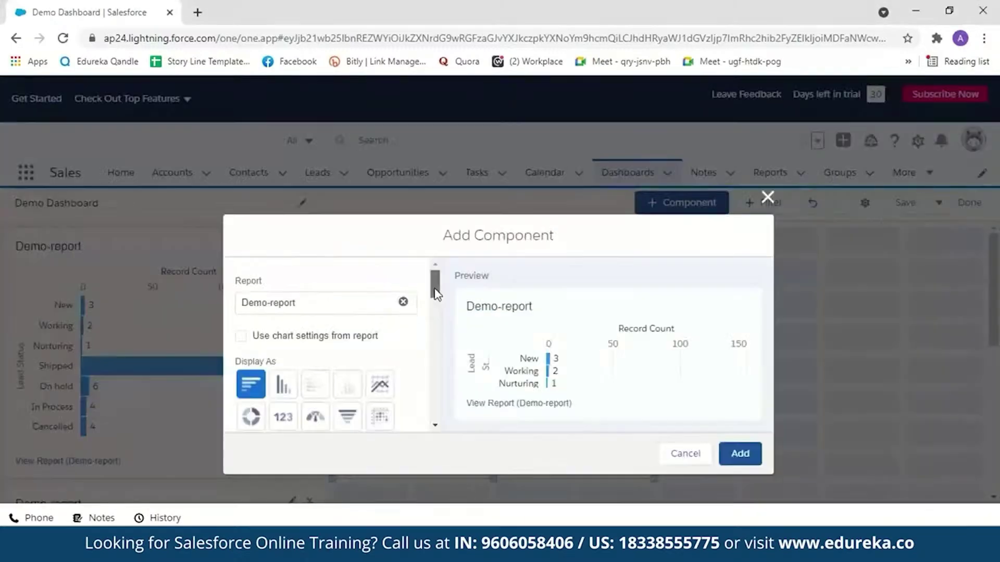
scroll(436, 302, down, 3)
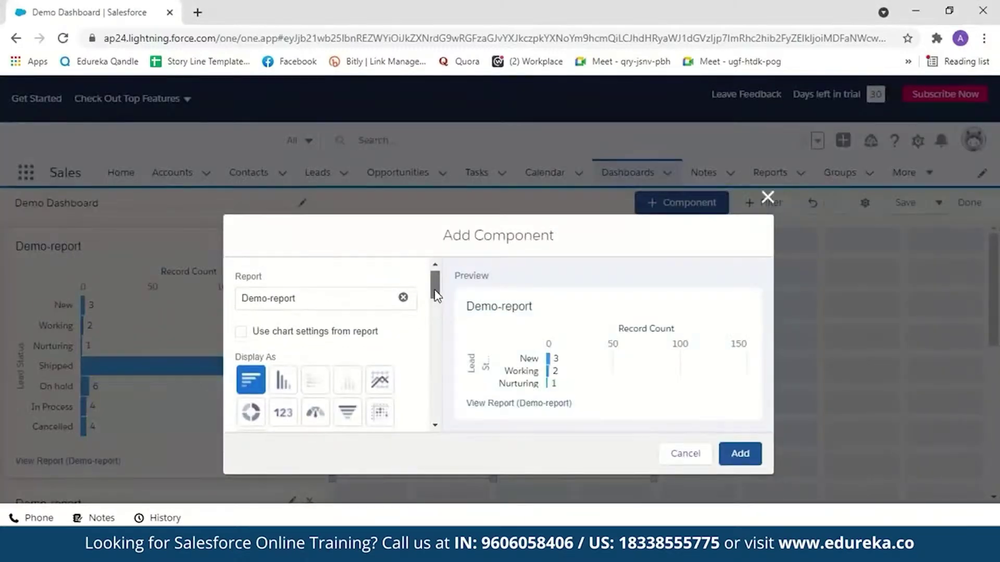
drag(435, 310, 439, 338)
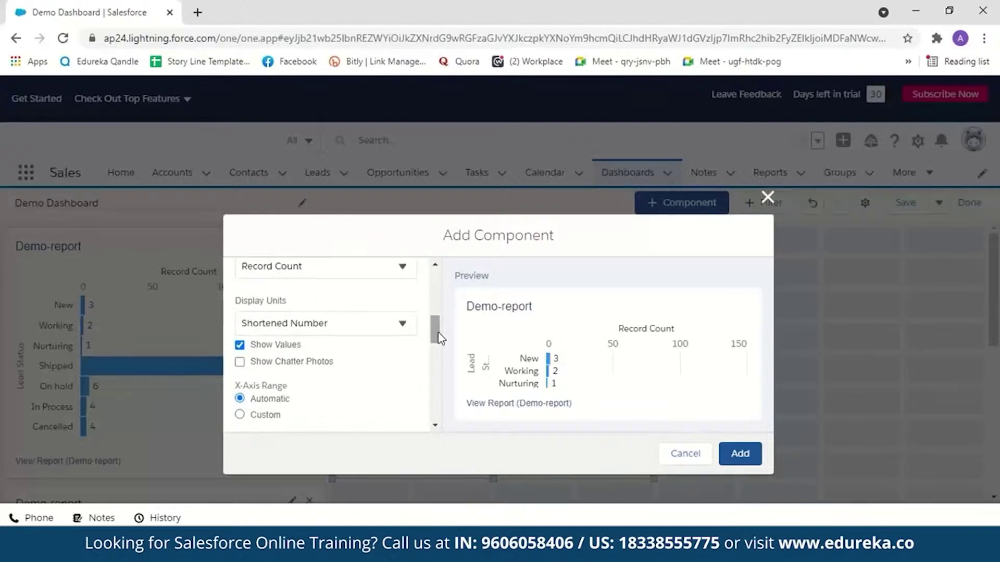
drag(439, 338, 442, 314)
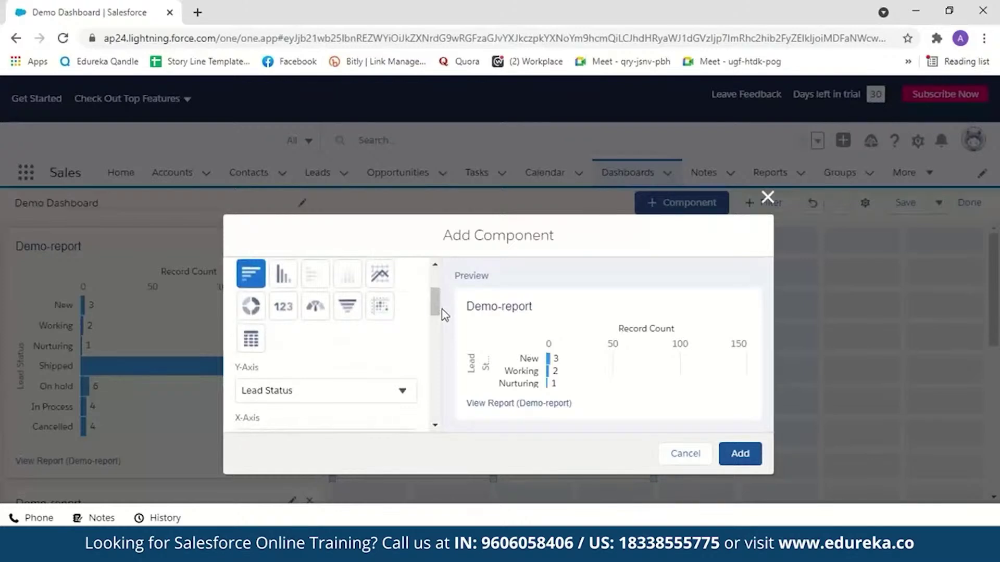
click(384, 276)
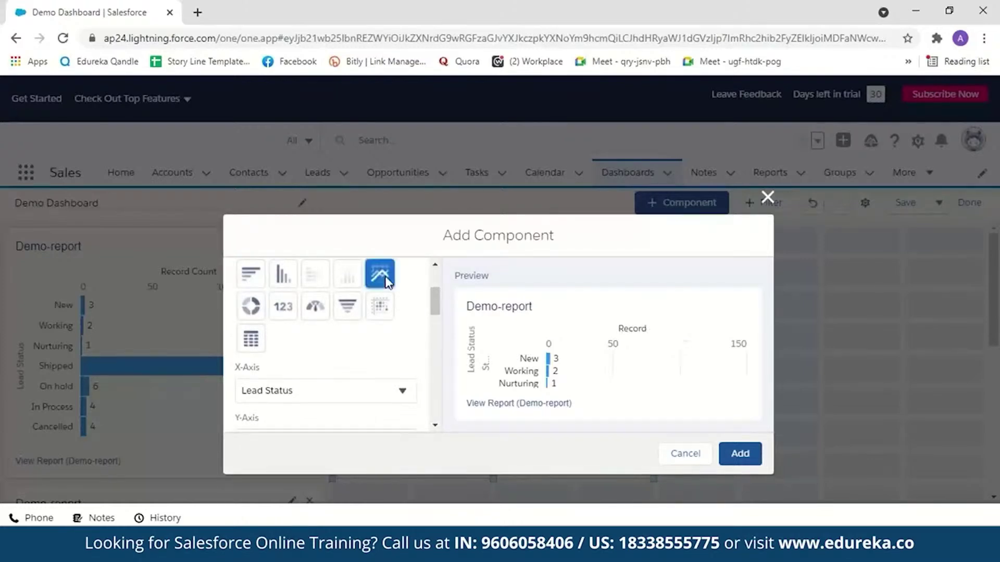
click(740, 453)
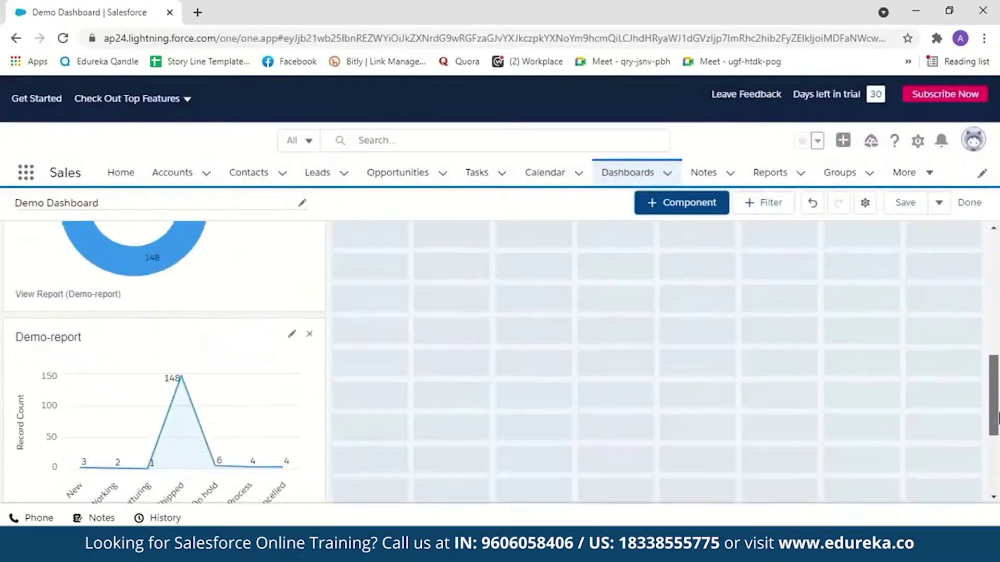
drag(232, 317, 946, 287)
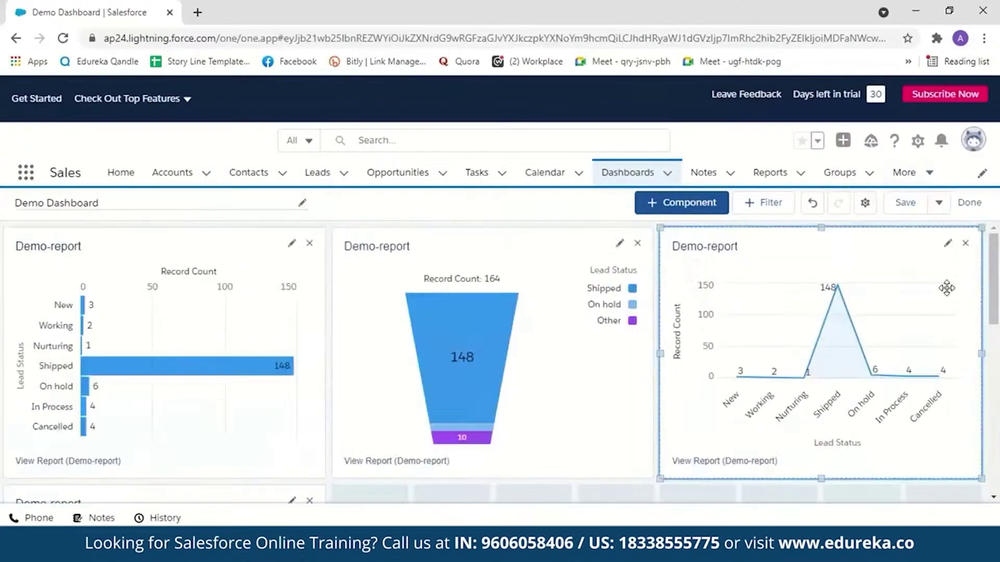
click(908, 212)
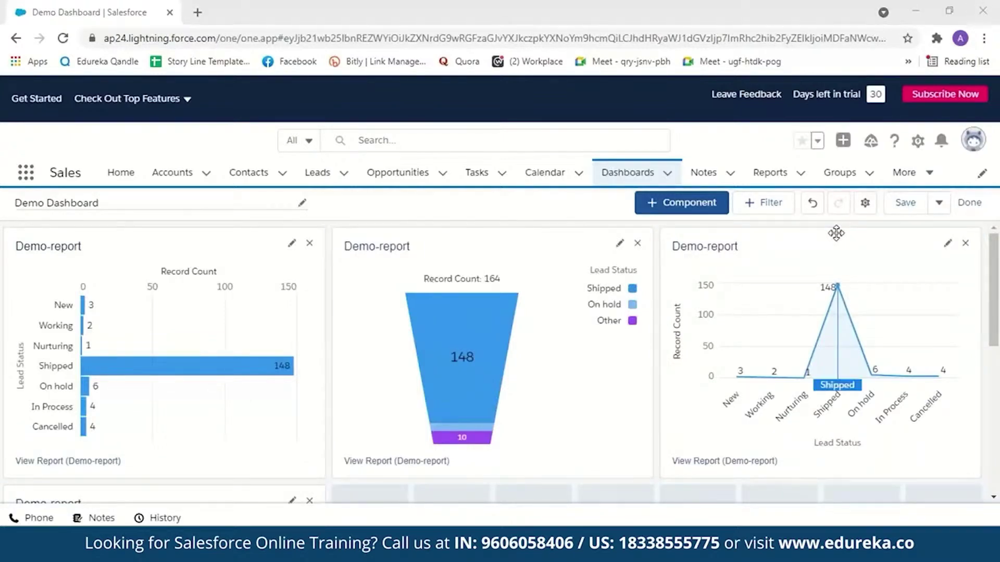